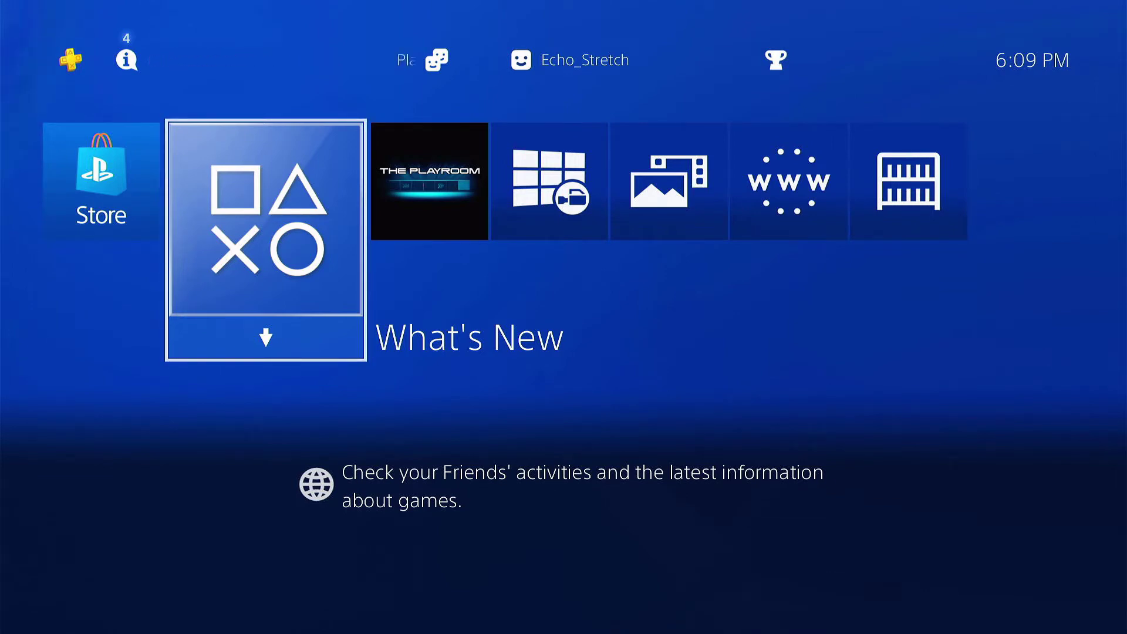
# Open Settings from the home screen's function row.
pyautogui.press('Up')
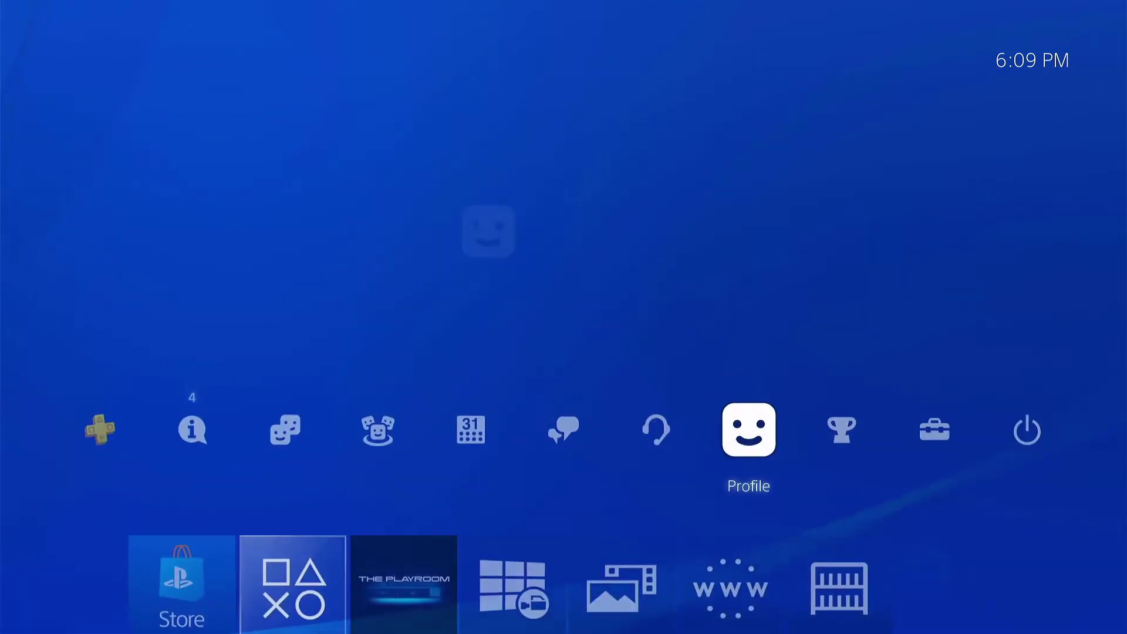
pyautogui.press('Right')
pyautogui.press('Right')
pyautogui.press('Right')
pyautogui.press('Left')
pyautogui.press('Return')
# Open Storage, then System Storage to view usage by Applications, Capture Gallery, Saved Data and Themes.
pyautogui.press('Down')
pyautogui.press('Down')
pyautogui.press('Down')
pyautogui.press('Down')
pyautogui.press('Down')
pyautogui.press('Down')
pyautogui.press('Down')
pyautogui.press('Down')
pyautogui.press('Down')
pyautogui.press('Down')
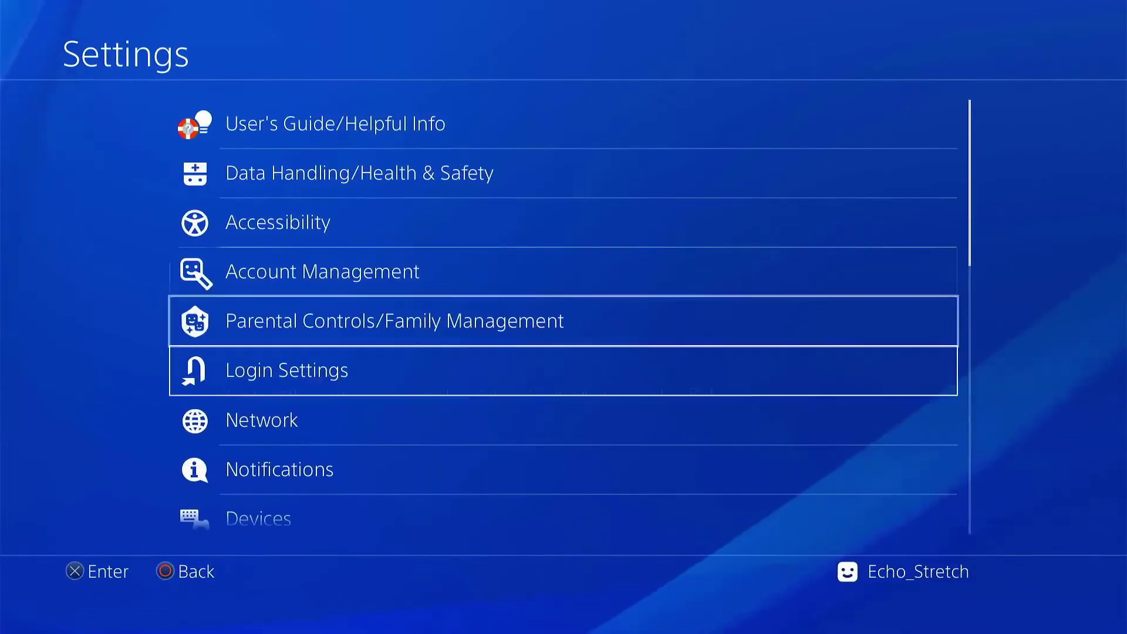
pyautogui.press('Up')
pyautogui.press('Up')
pyautogui.press('Up')
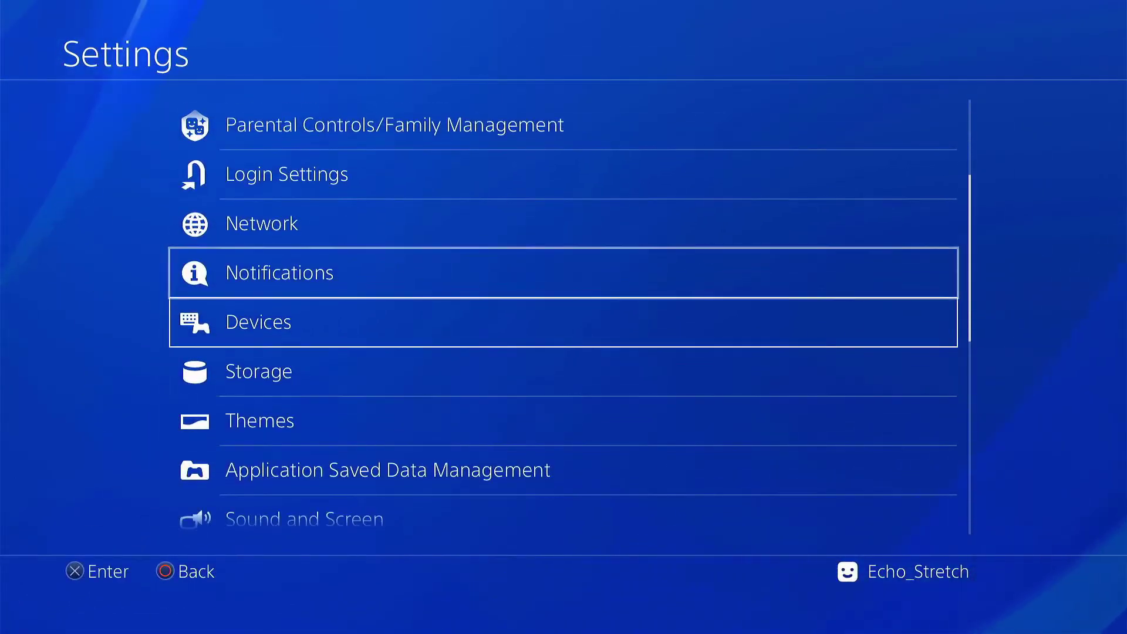
pyautogui.press('Down')
pyautogui.press('Down')
pyautogui.press('Down')
pyautogui.press('Down')
pyautogui.press('Down')
pyautogui.press('Down')
pyautogui.press('Down')
pyautogui.press('Up')
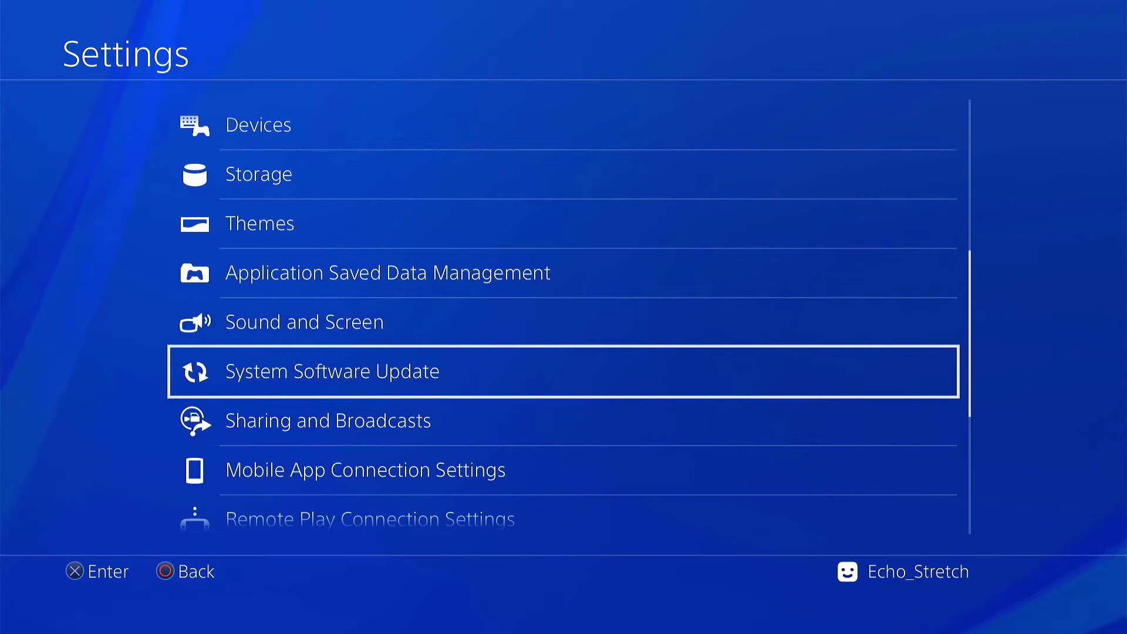
pyautogui.press('Up')
pyautogui.press('Up')
pyautogui.press('Up')
pyautogui.press('Up')
pyautogui.press('Return')
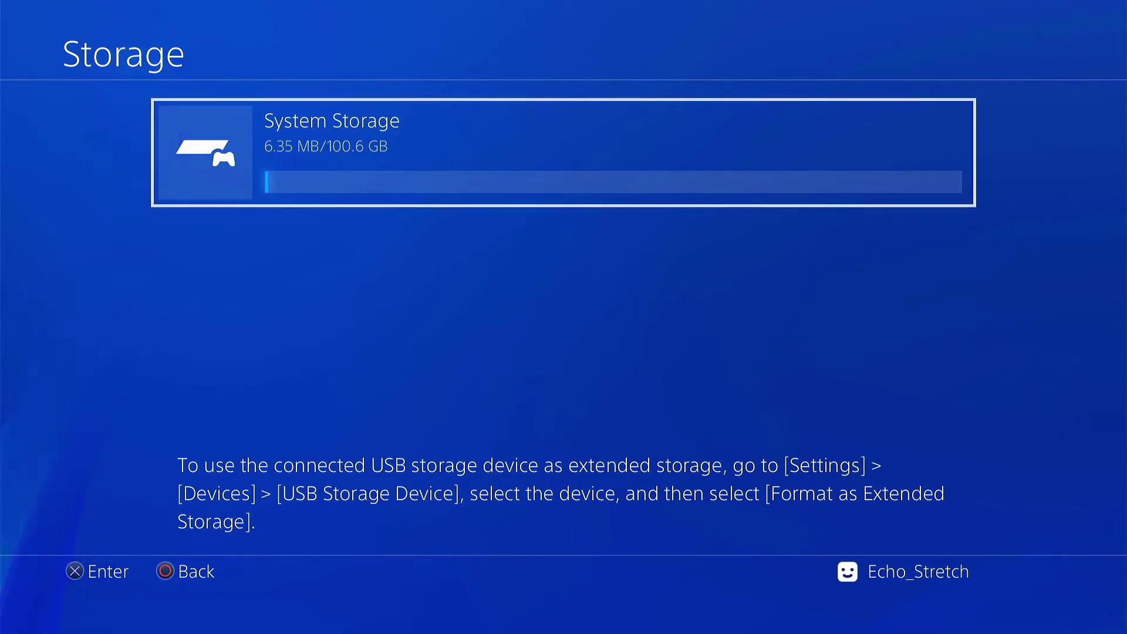
pyautogui.press('Return')
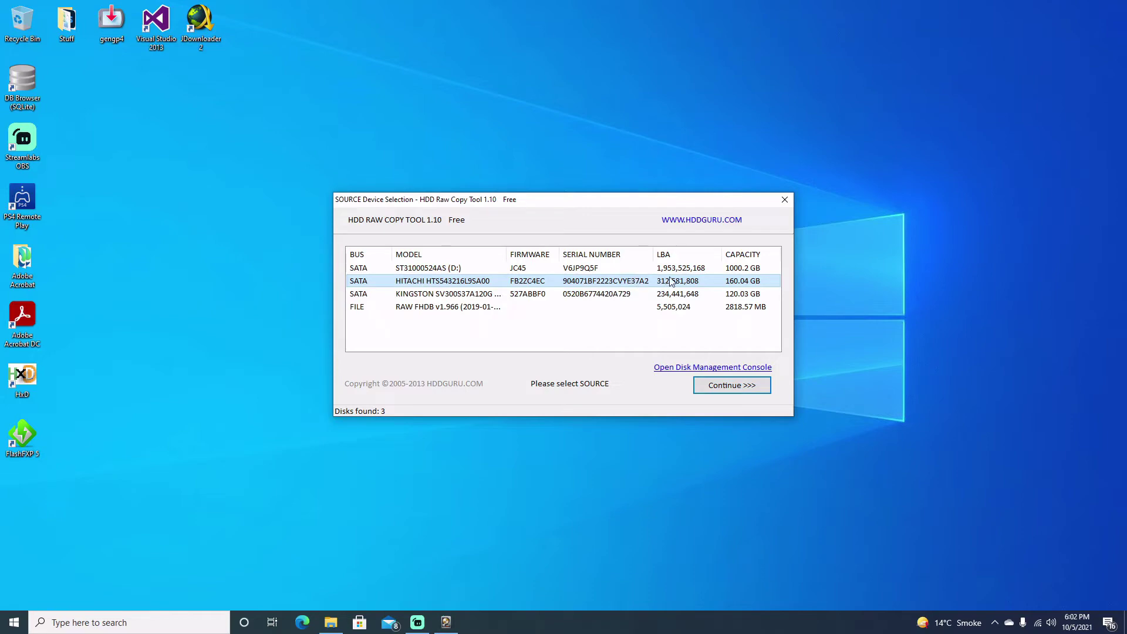
# Use the 160 GB Hitachi drive as source and save a new image file ps4755hdd in D:\Playstation 4.
pyautogui.click(731, 385)
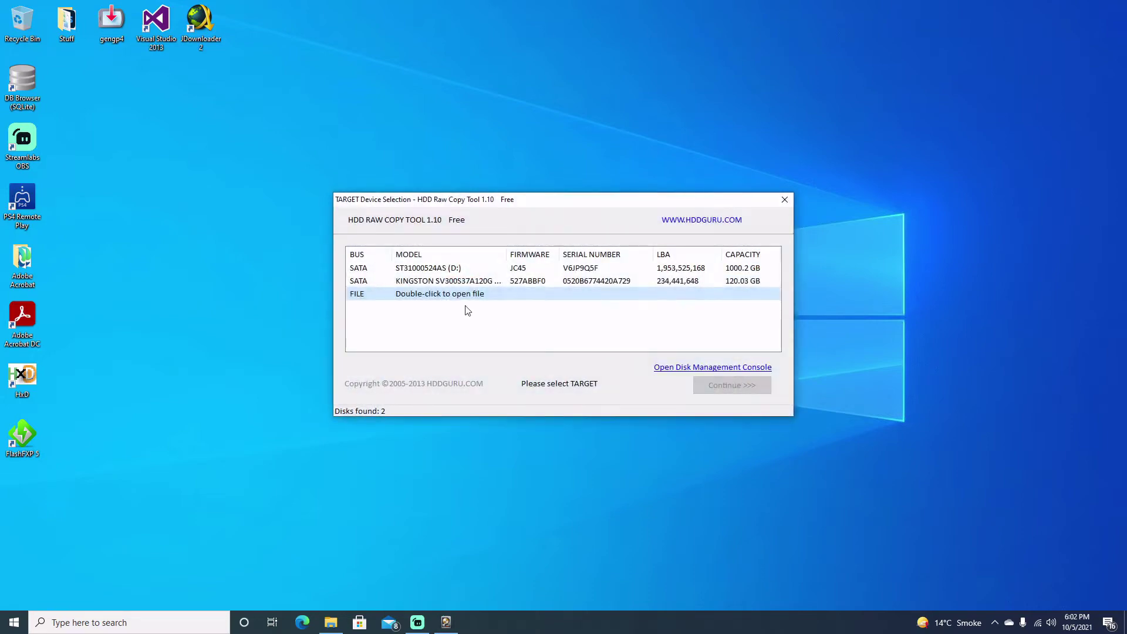
pyautogui.doubleClick(446, 296)
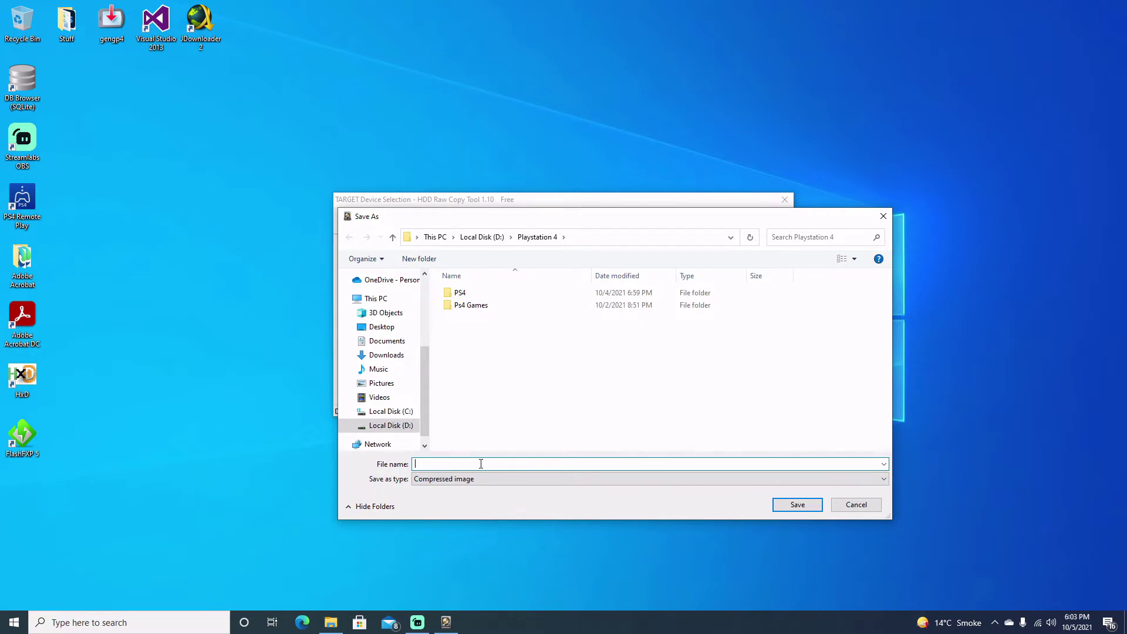
pyautogui.write('ps4755hdd')
pyautogui.click(792, 505)
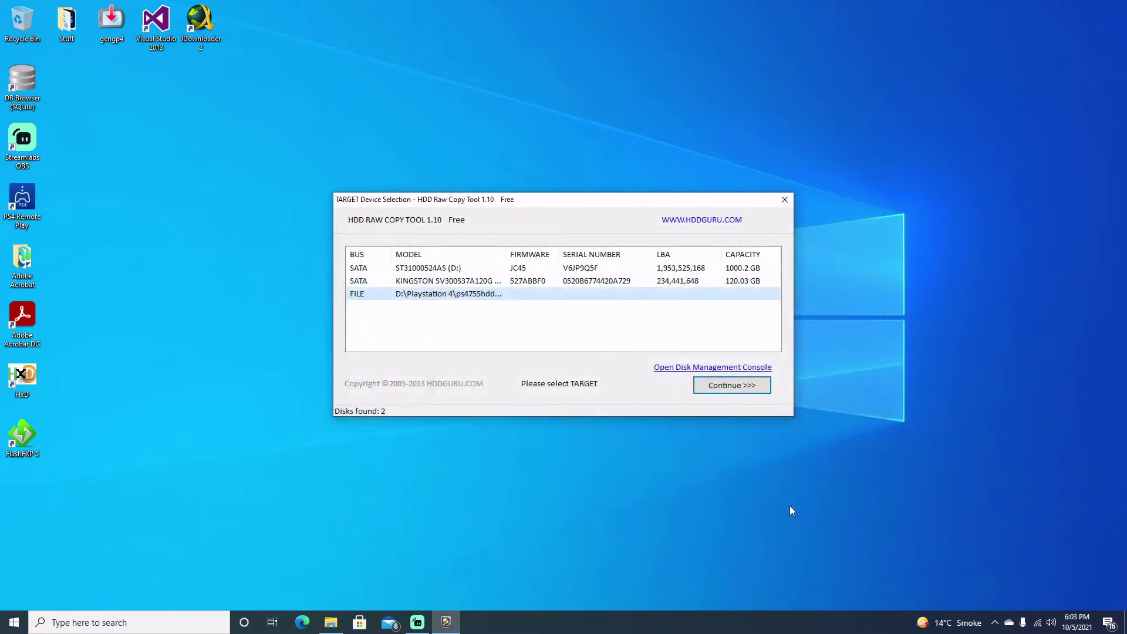
# Confirm ps4755hdd.imgc as target and start the raw copy of the Hitachi drive.
pyautogui.click(706, 391)
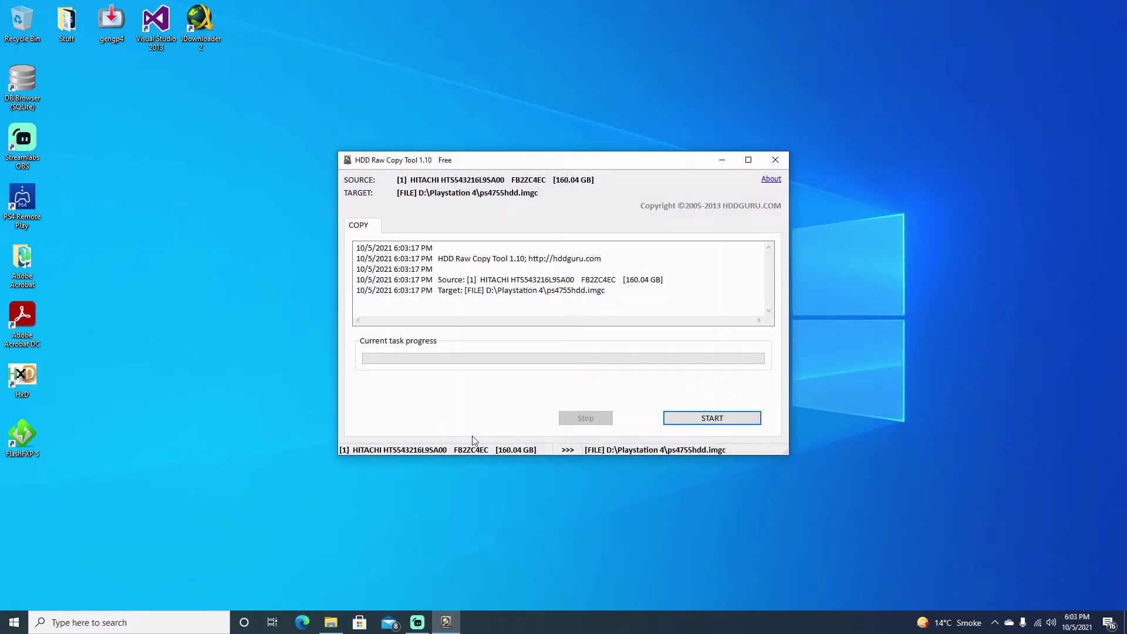
pyautogui.click(690, 420)
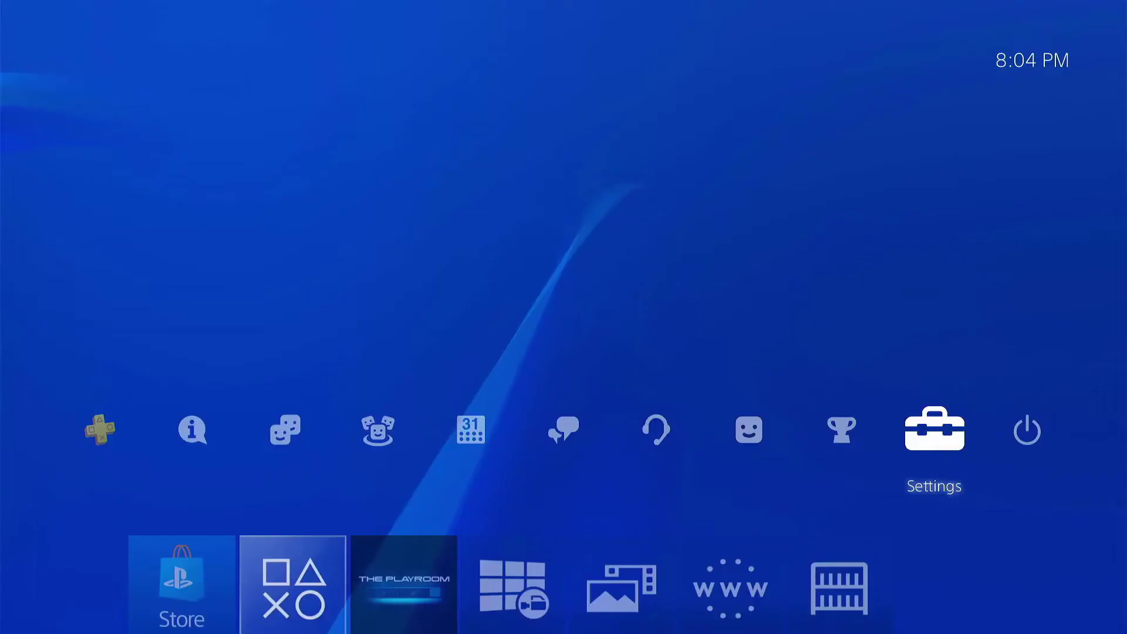
# Return to the PS4 home screen and open Settings from the function row.
pyautogui.press('Down')
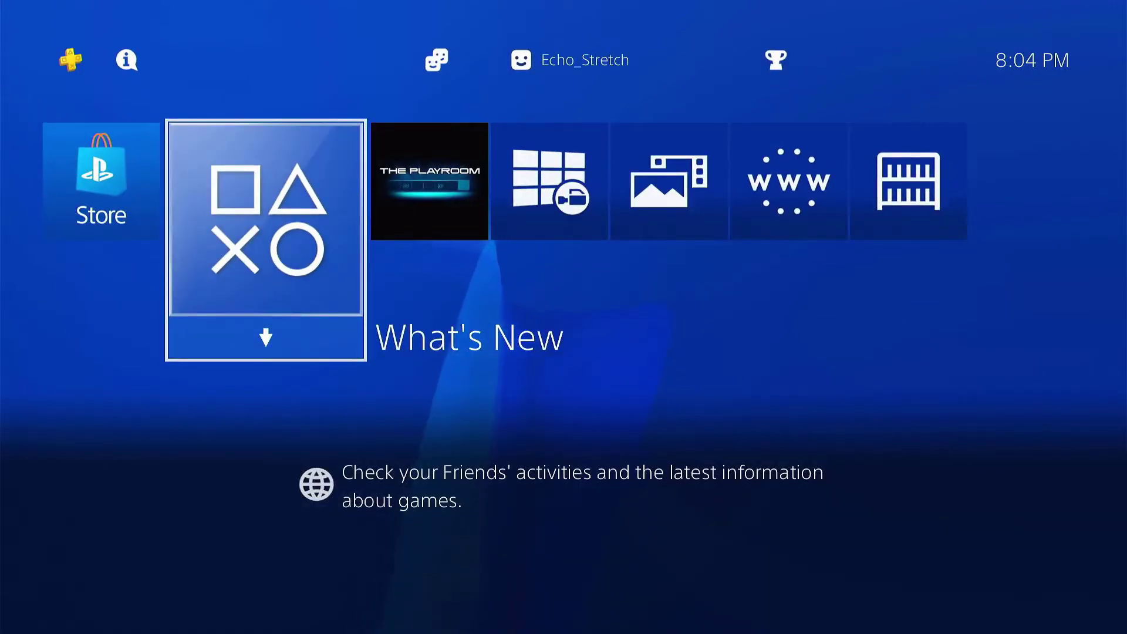
pyautogui.press('Up')
pyautogui.press('Right')
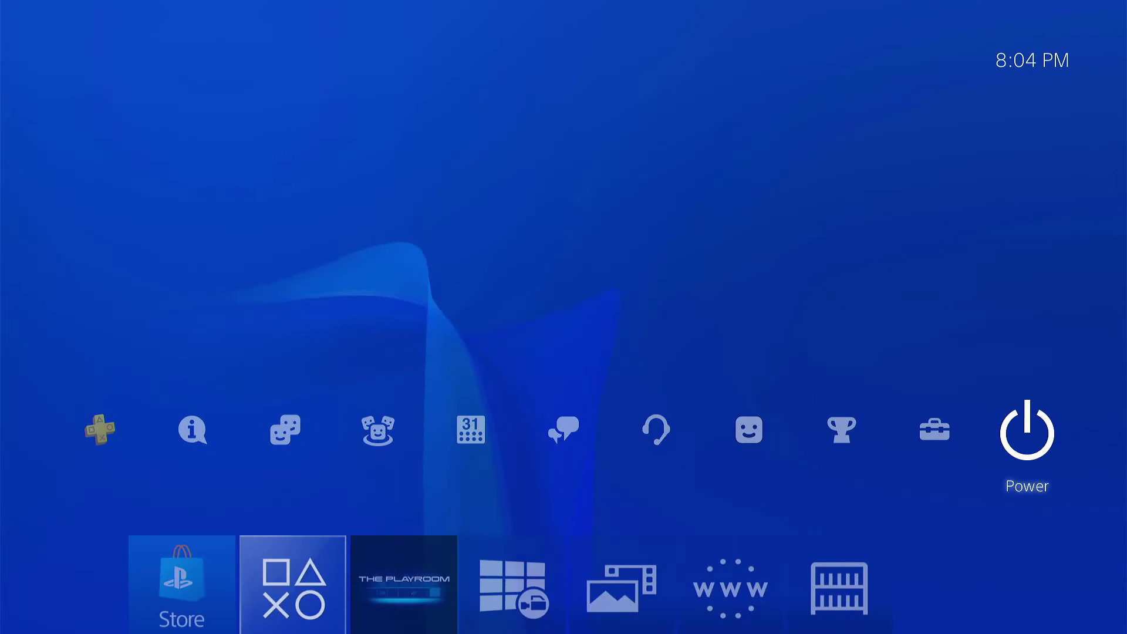
pyautogui.press('Left')
pyautogui.press('Return')
# Check Storage (6.36 MB used of 100.6 GB), then return to the Settings list at Devices.
pyautogui.press('Down')
pyautogui.press('Down')
pyautogui.press('Down')
pyautogui.press('Down')
pyautogui.press('Down')
pyautogui.press('Down')
pyautogui.press('Down')
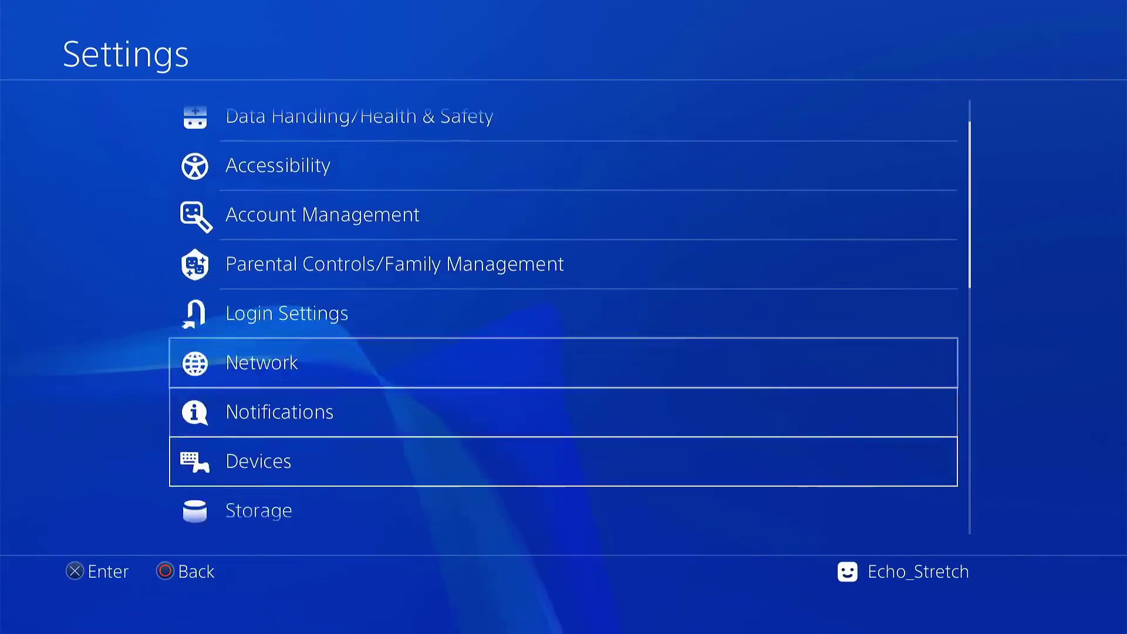
pyautogui.press('Up')
pyautogui.press('Return')
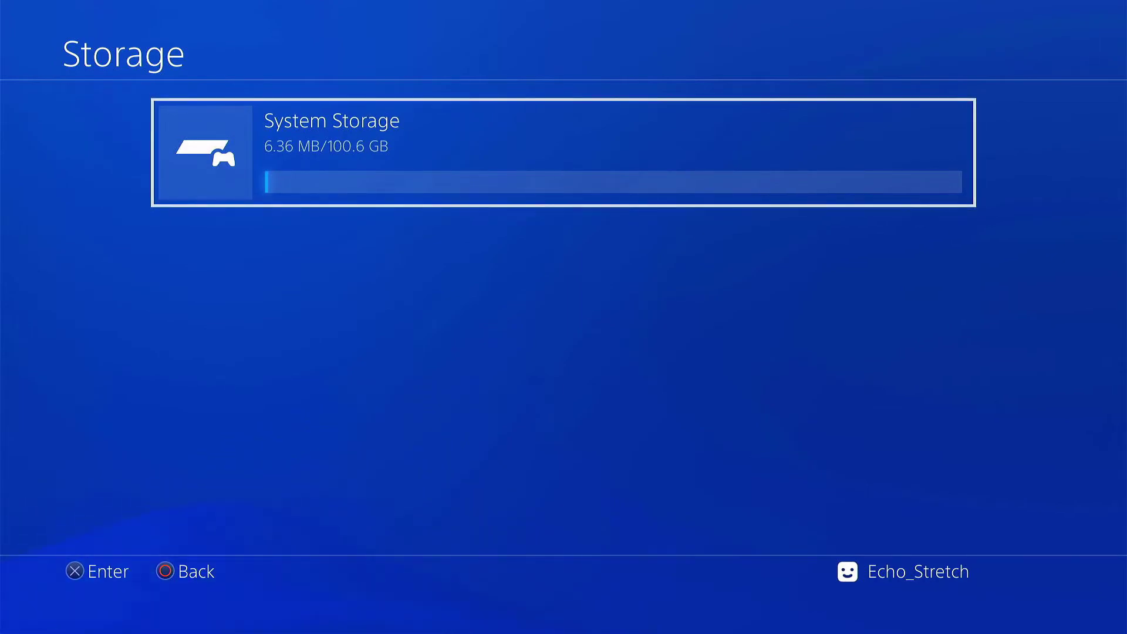
pyautogui.press('Escape')
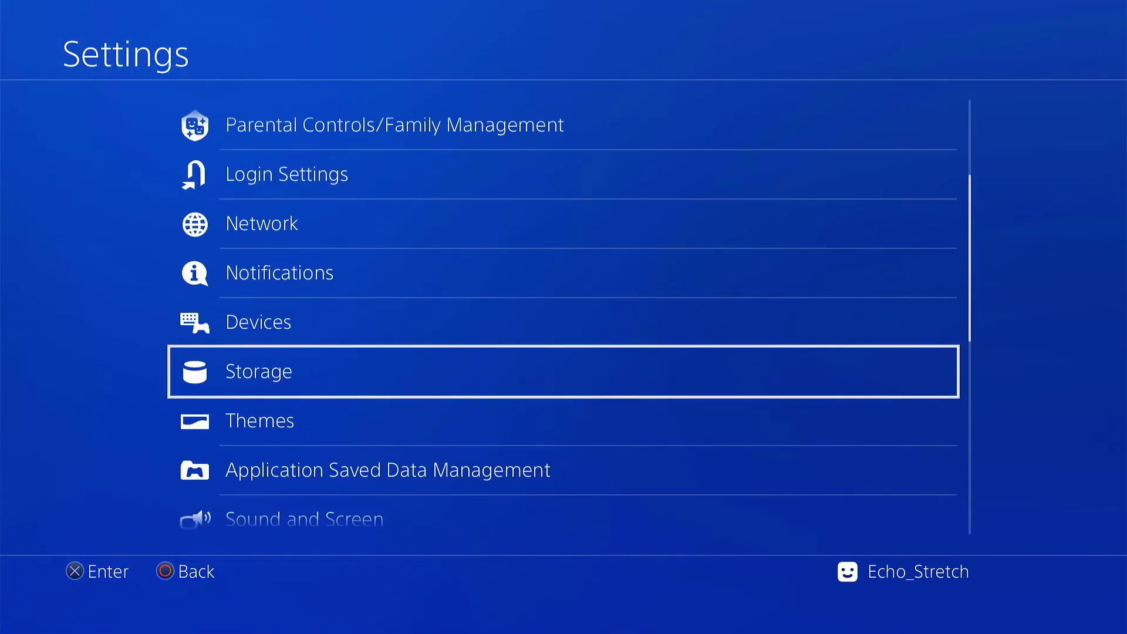
pyautogui.press('Up')
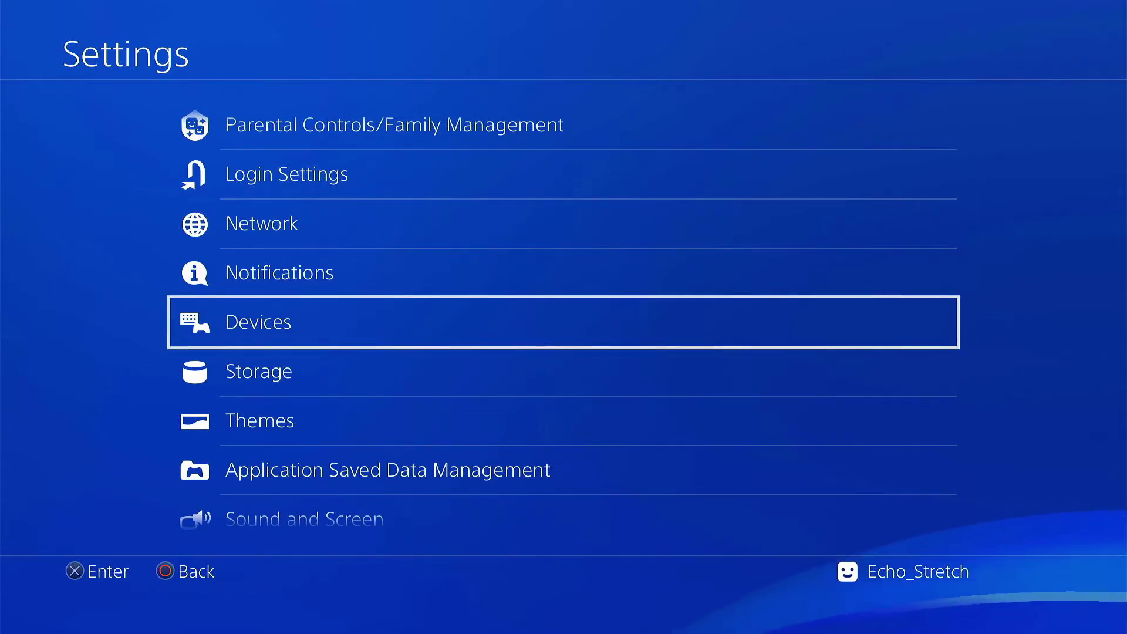
# Leave Settings and launch the Internet Browser to its start page.
pyautogui.press('Escape')
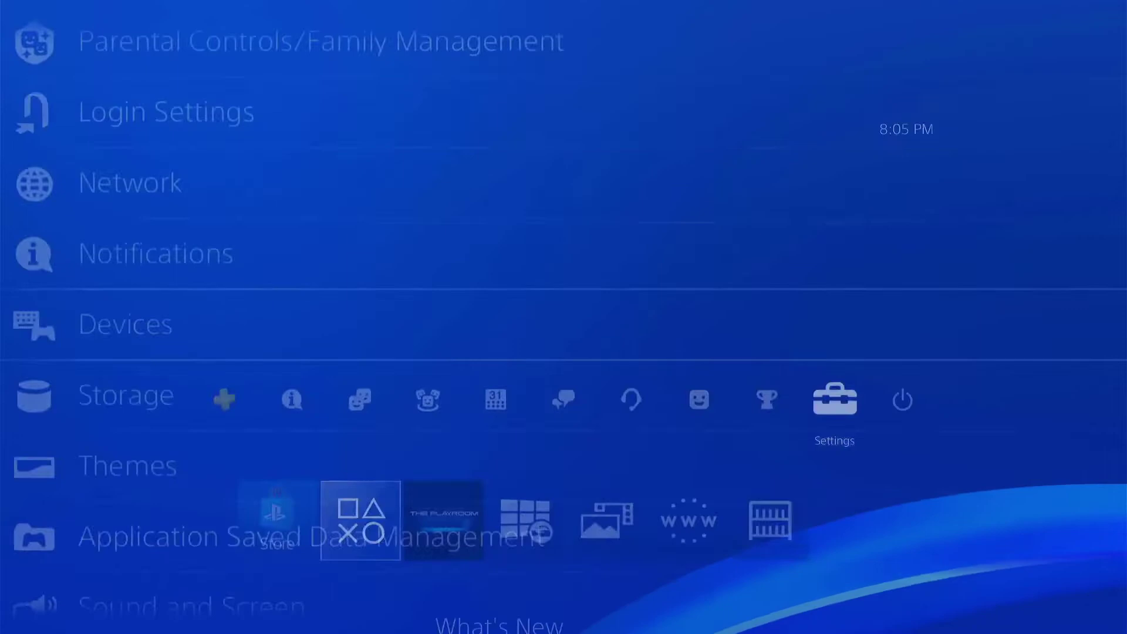
pyautogui.press('Down')
pyautogui.press('Right')
pyautogui.press('Right')
pyautogui.press('Right')
pyautogui.press('Right')
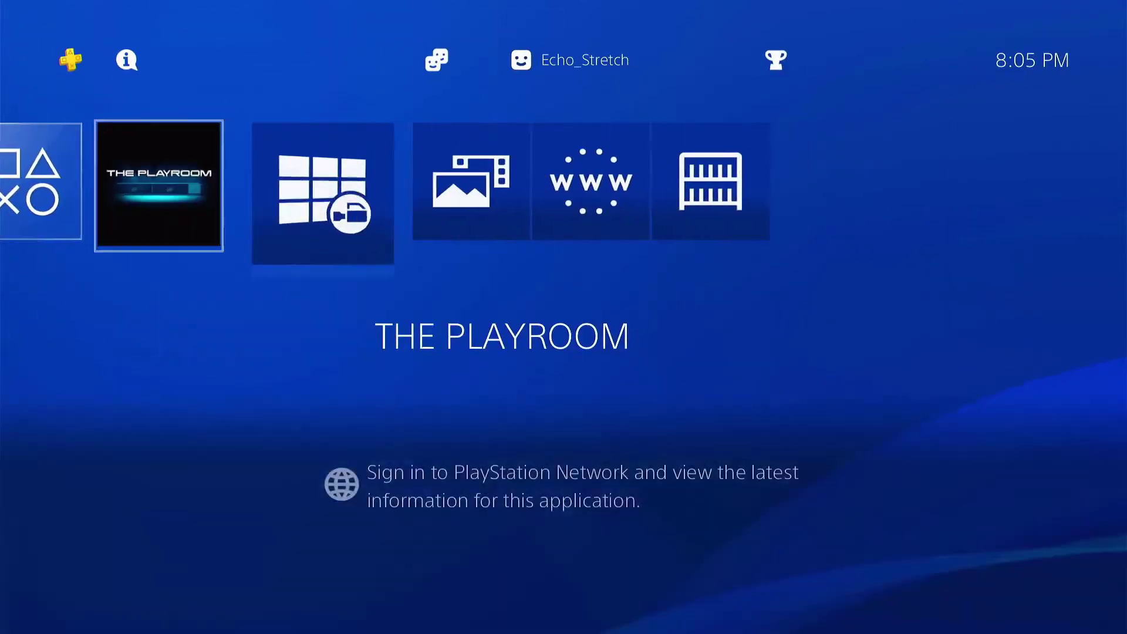
pyautogui.press('Return')
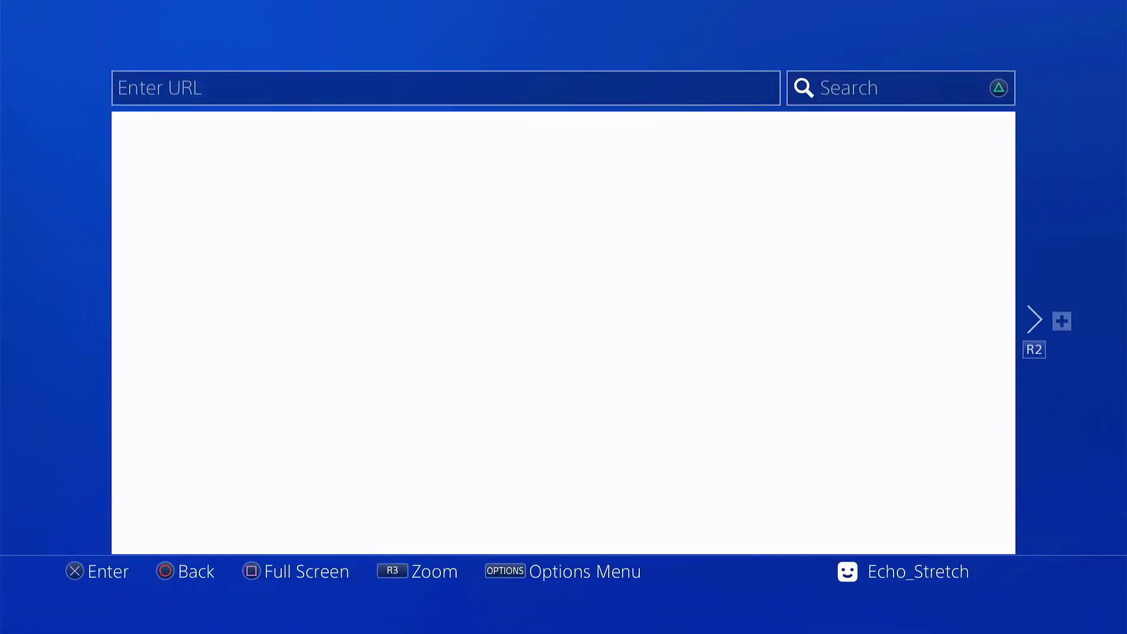
pyautogui.press('Menu')
pyautogui.press('Return')
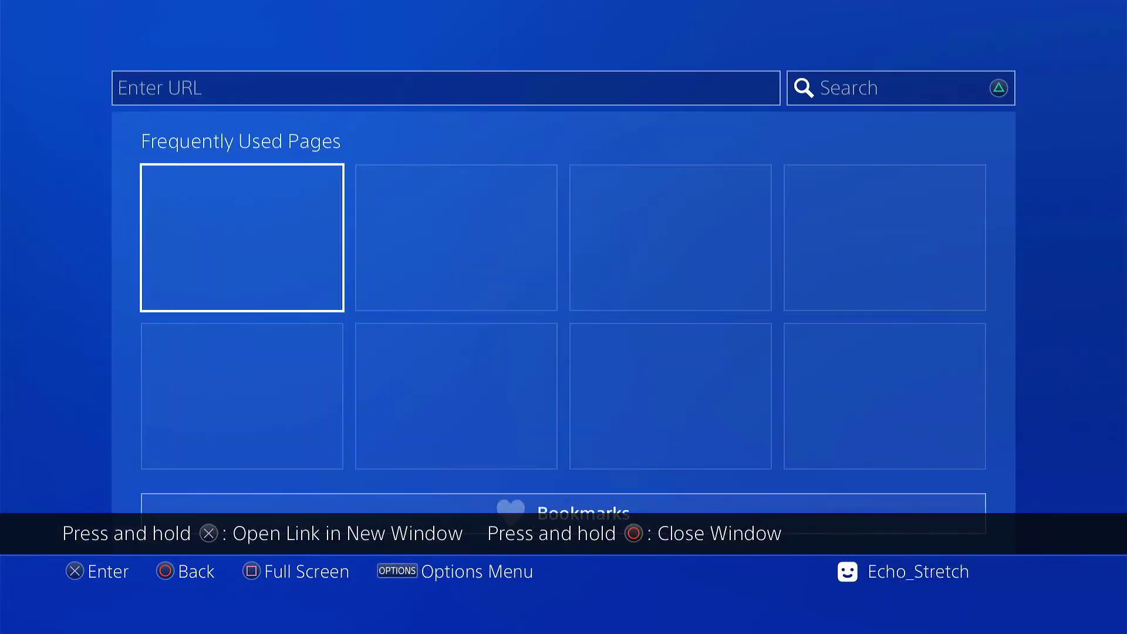
# Check the browser's Browsing History and confirm it is empty.
pyautogui.press('Menu')
pyautogui.press('Up')
pyautogui.press('Return')
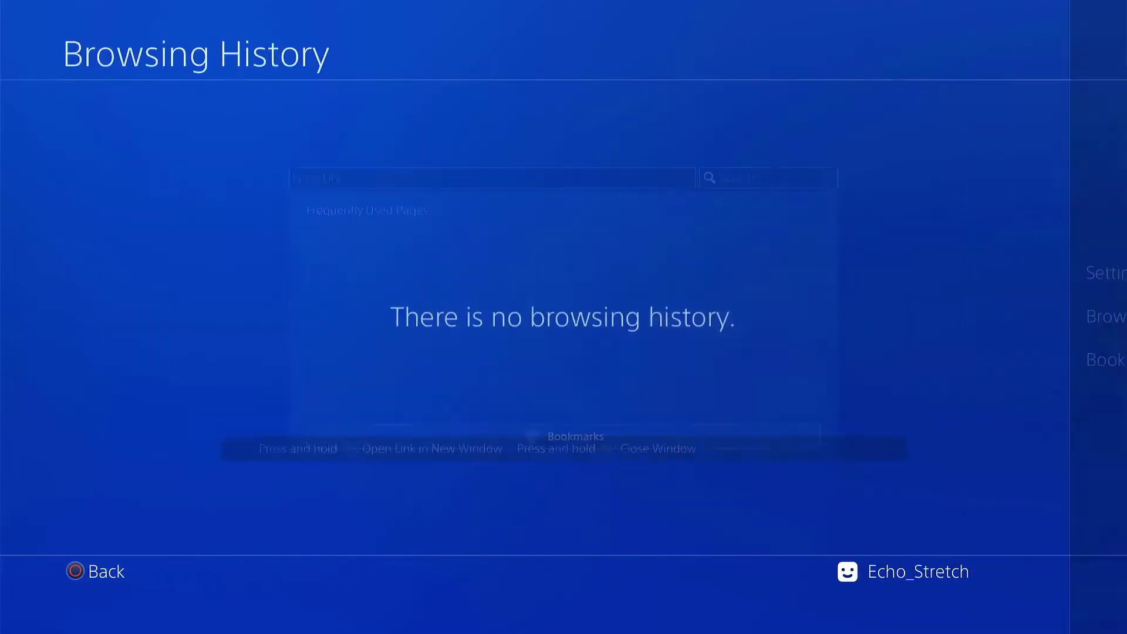
pyautogui.press('Escape')
# In browser Settings, run Delete Cookies and Clear Website Data, then return to the start page.
pyautogui.press('Menu')
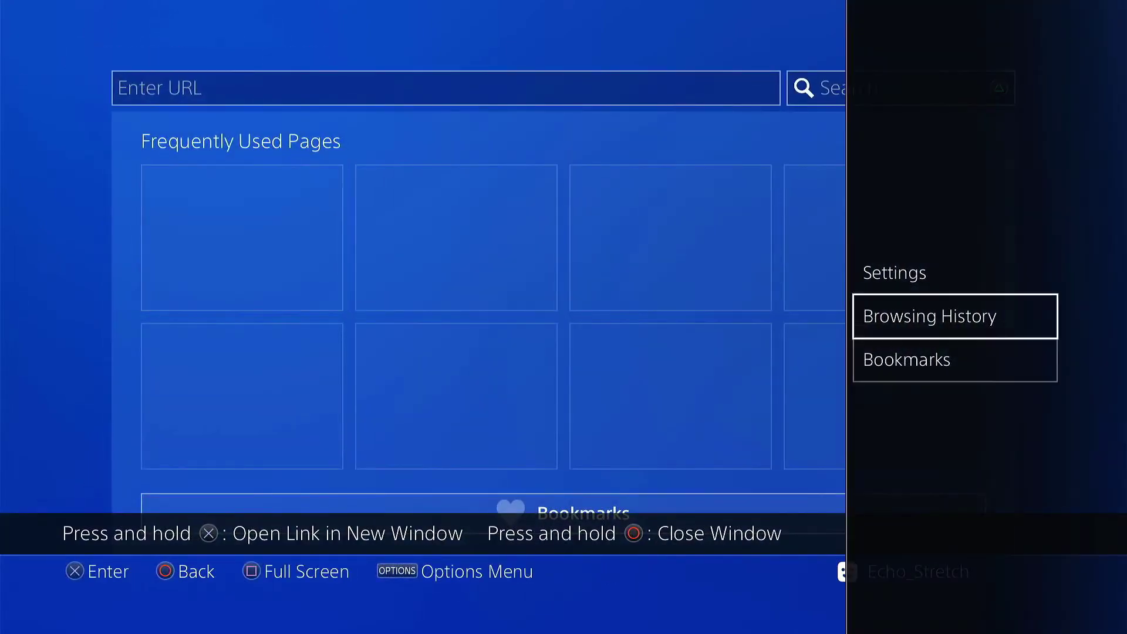
pyautogui.press('Up')
pyautogui.press('Return')
pyautogui.press('Down')
pyautogui.press('Down')
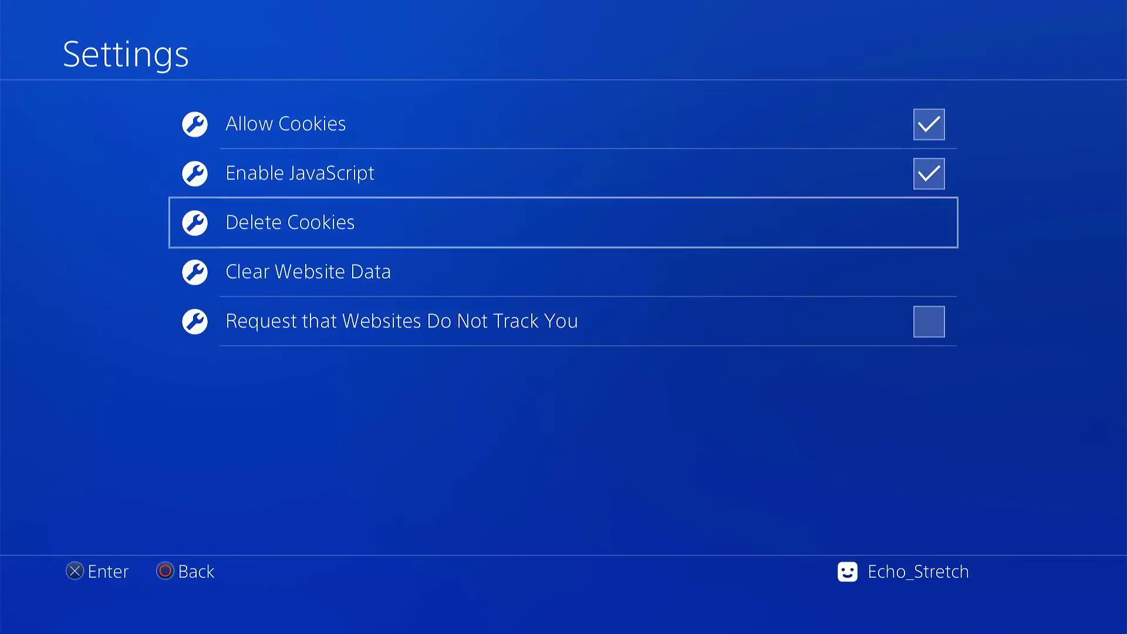
pyautogui.press('Return')
pyautogui.press('Return')
pyautogui.press('Down')
pyautogui.press('Return')
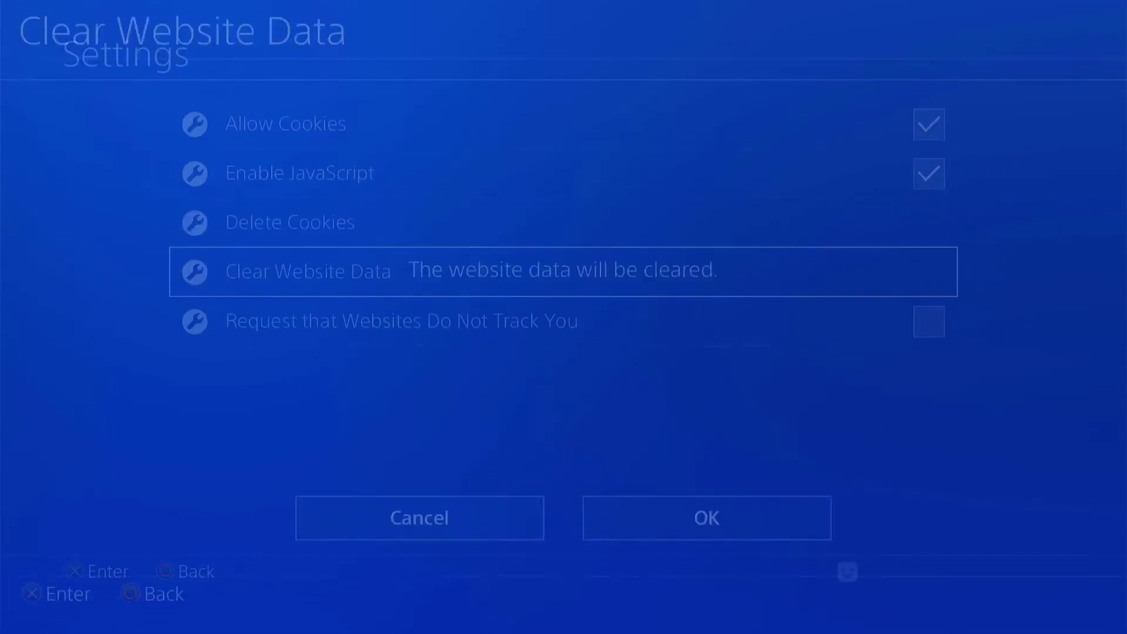
pyautogui.press('Return')
pyautogui.press('Escape')
pyautogui.press('Up')
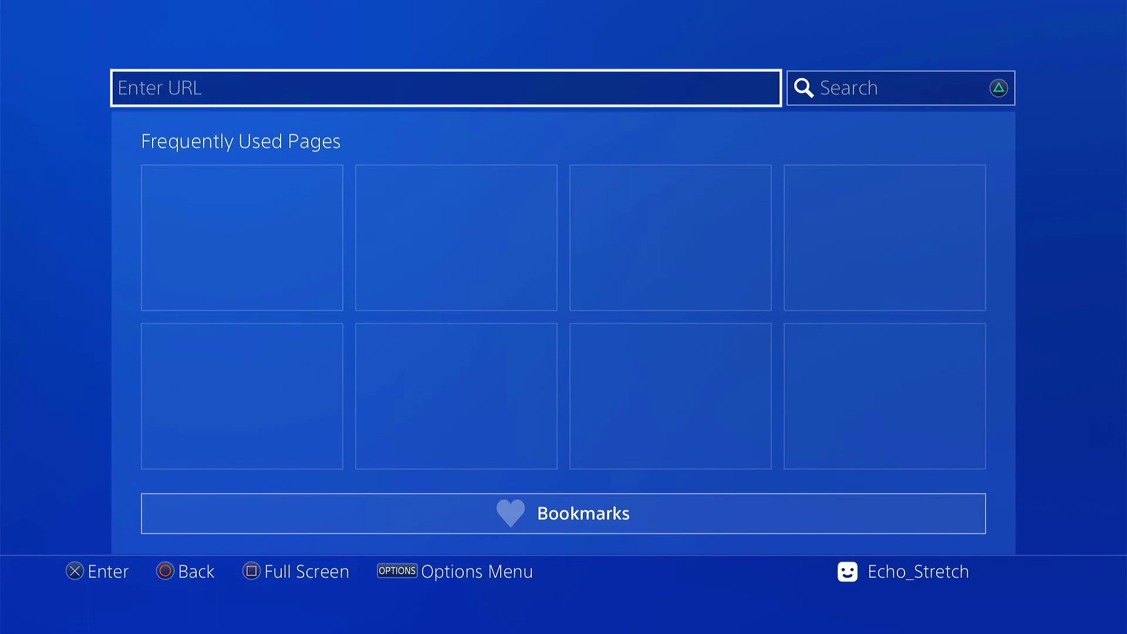
# Enter karo218.ir as the address, load it, and select the 7.55A button (755A/index.html).
pyautogui.press('Return')
pyautogui.press('Right')
pyautogui.press('Right')
pyautogui.press('Right')
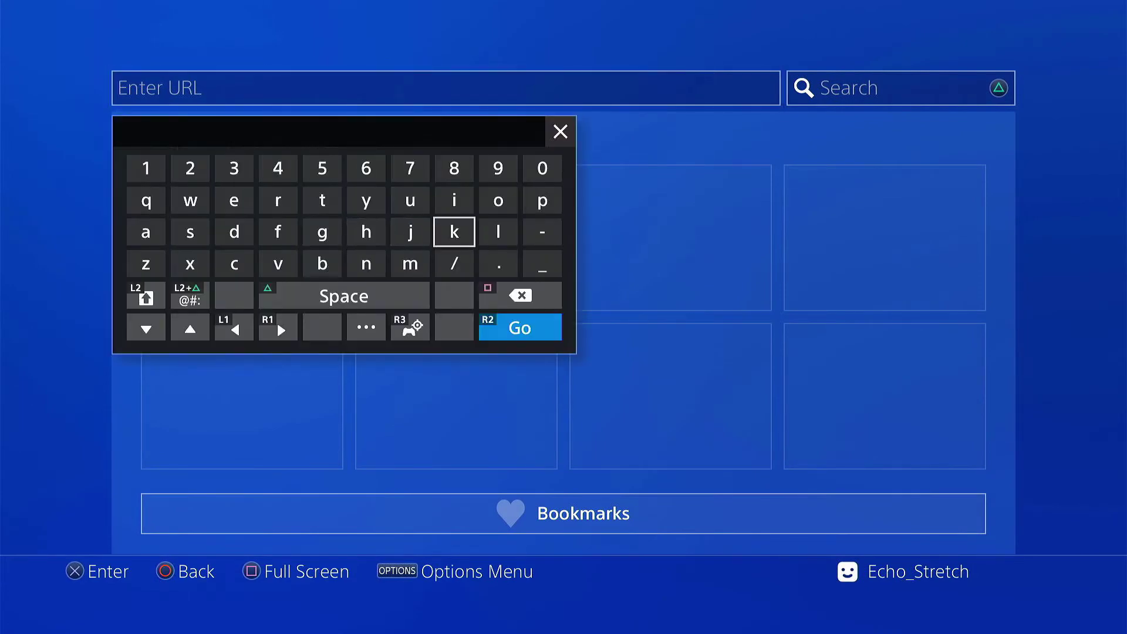
pyautogui.press('Return')
pyautogui.press('Left')
pyautogui.press('Left')
pyautogui.press('Left')
pyautogui.press('Left')
pyautogui.press('Left')
pyautogui.press('Left')
pyautogui.press('Left')
pyautogui.press('Return')
pyautogui.press('Up')
pyautogui.press('Right')
pyautogui.press('Right')
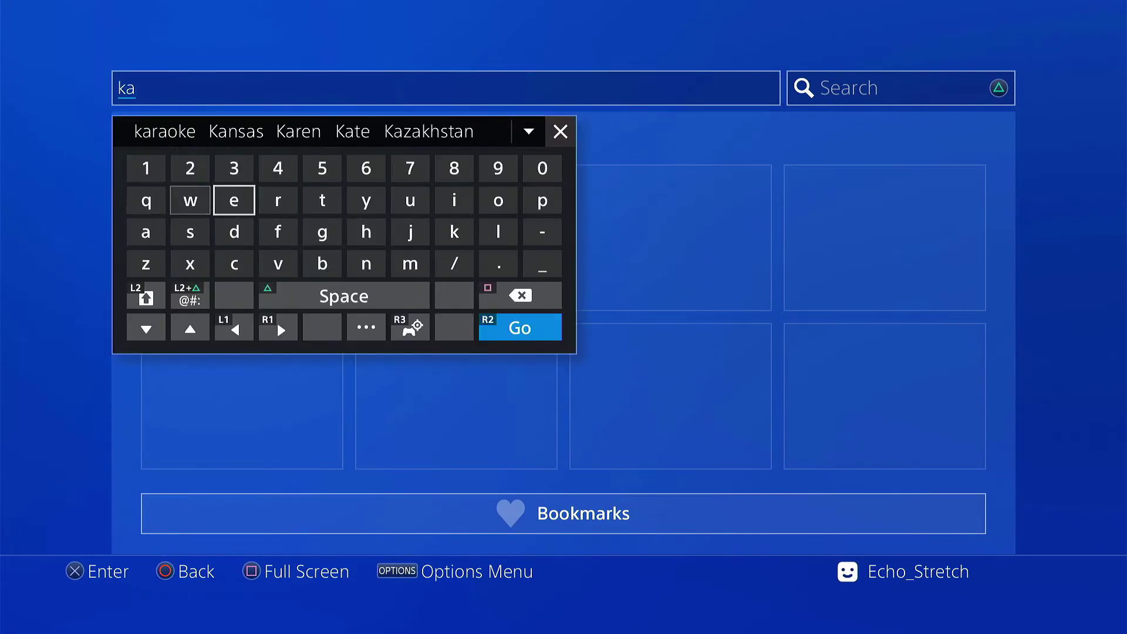
pyautogui.press('Right')
pyautogui.press('Return')
pyautogui.press('Right')
pyautogui.press('Right')
pyautogui.press('Right')
pyautogui.press('Right')
pyautogui.press('Right')
pyautogui.press('Return')
pyautogui.press('Up')
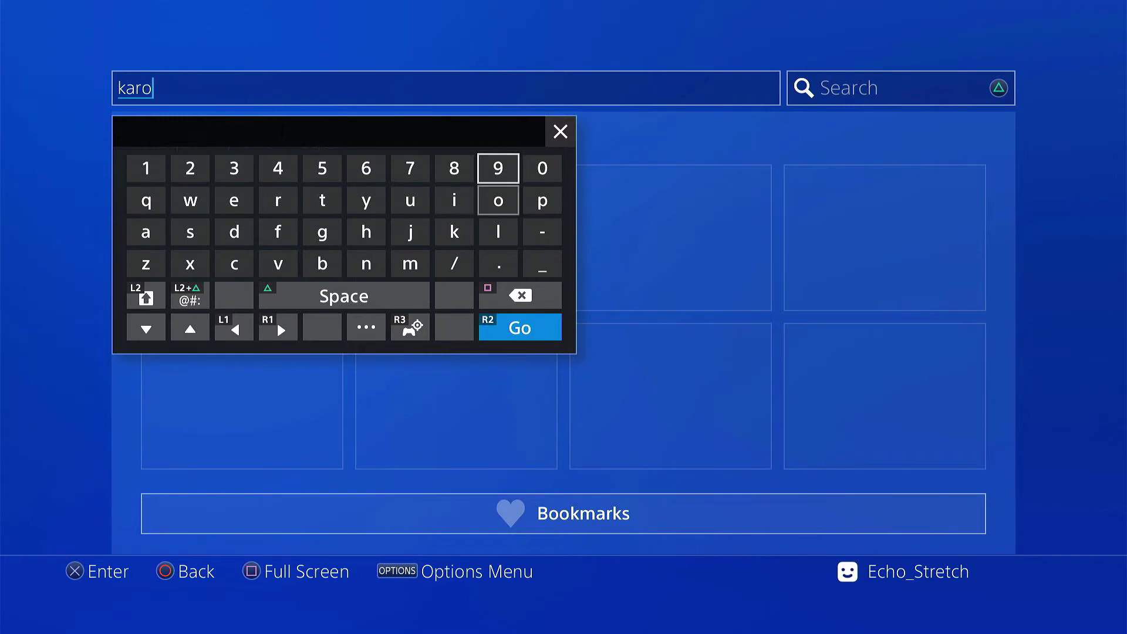
pyautogui.press('Left')
pyautogui.press('Left')
pyautogui.press('Left')
pyautogui.press('Left')
pyautogui.press('Left')
pyautogui.press('Left')
pyautogui.press('Left')
pyautogui.press('Return')
pyautogui.press('Left')
pyautogui.press('Return')
pyautogui.press('Right')
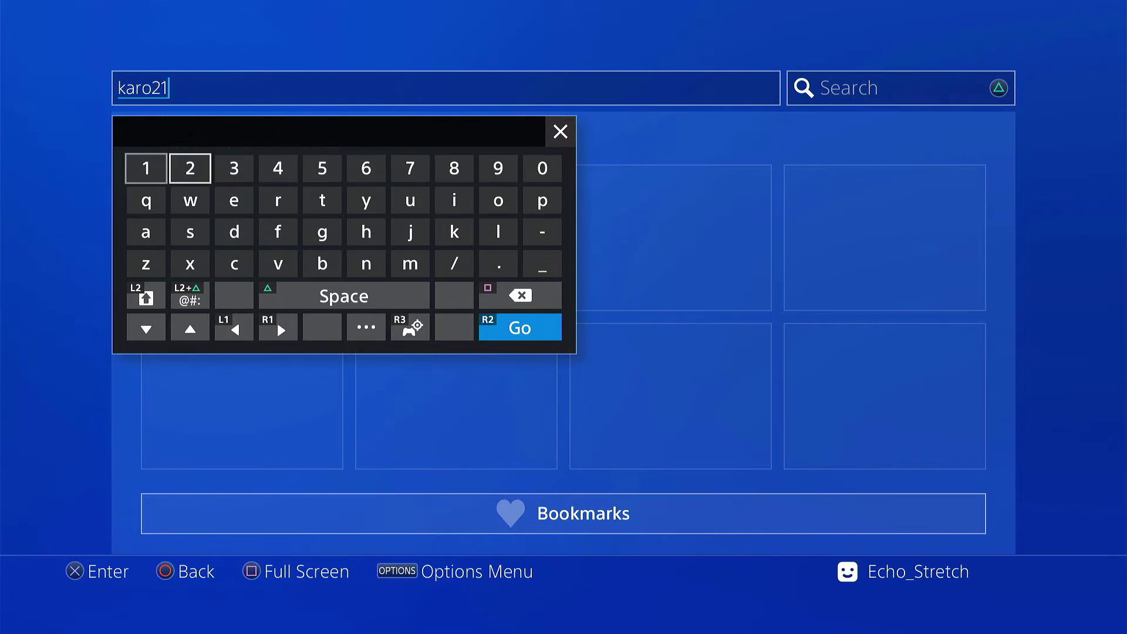
pyautogui.press('Right')
pyautogui.press('Right')
pyautogui.press('Right')
pyautogui.press('Right')
pyautogui.press('Right')
pyautogui.press('Right')
pyautogui.press('Right')
pyautogui.press('Left')
pyautogui.press('Return')
pyautogui.press('Down')
pyautogui.press('Down')
pyautogui.press('Down')
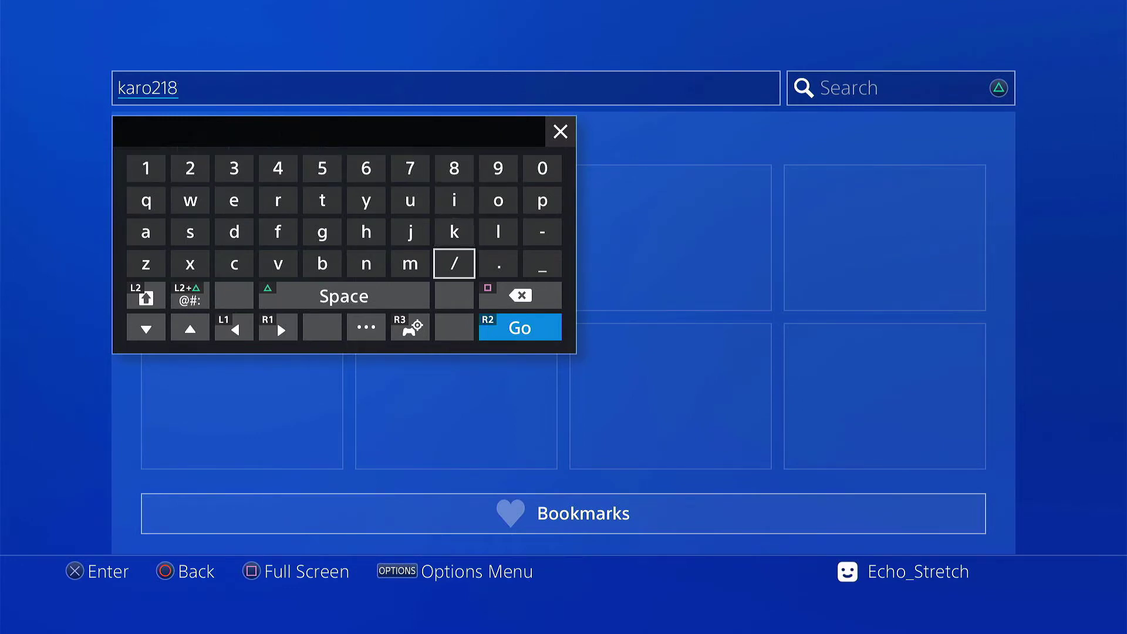
pyautogui.press('Right')
pyautogui.press('Return')
pyautogui.press('Up')
pyautogui.press('Left')
pyautogui.press('Left')
pyautogui.press('Up')
pyautogui.press('Right')
pyautogui.press('Return')
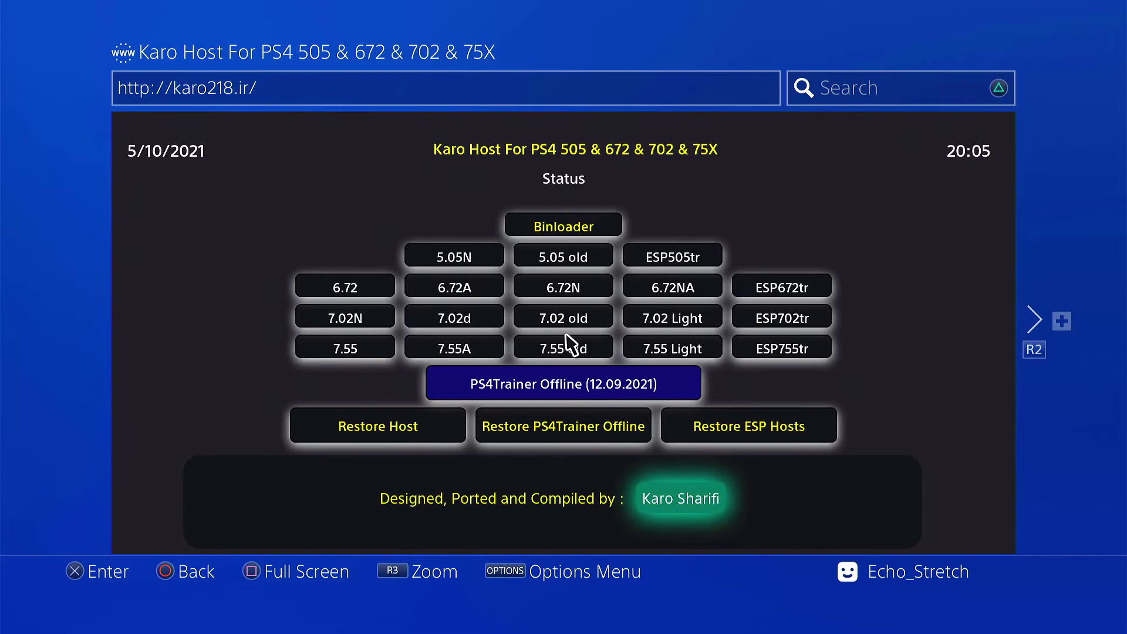
pyautogui.click(478, 351)
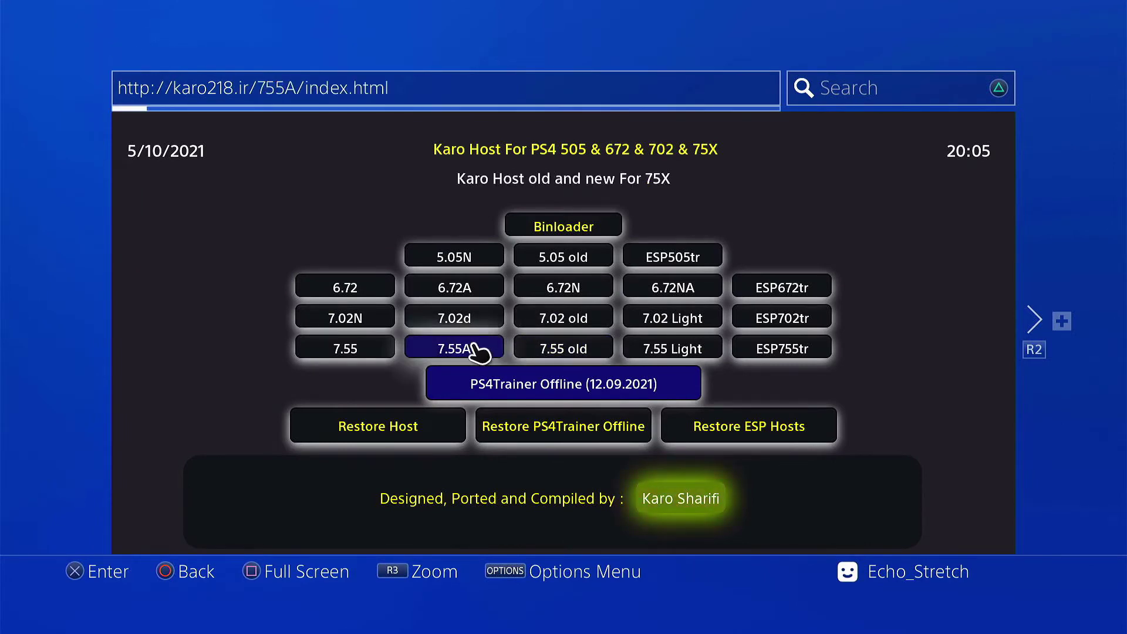
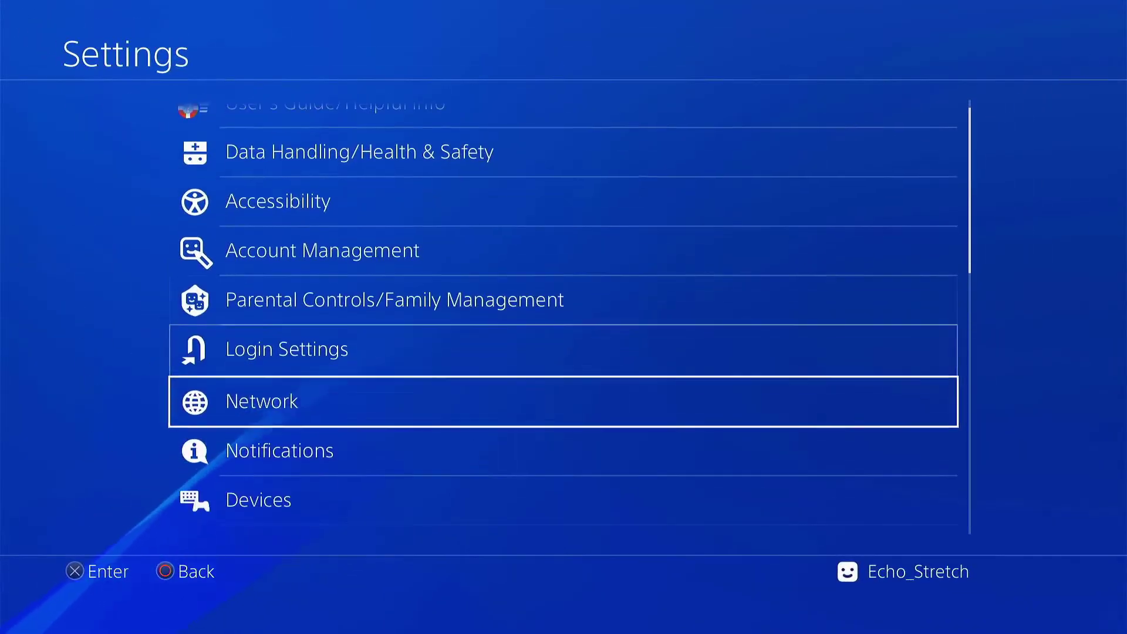
pyautogui.press('Return')
pyautogui.press('Return')
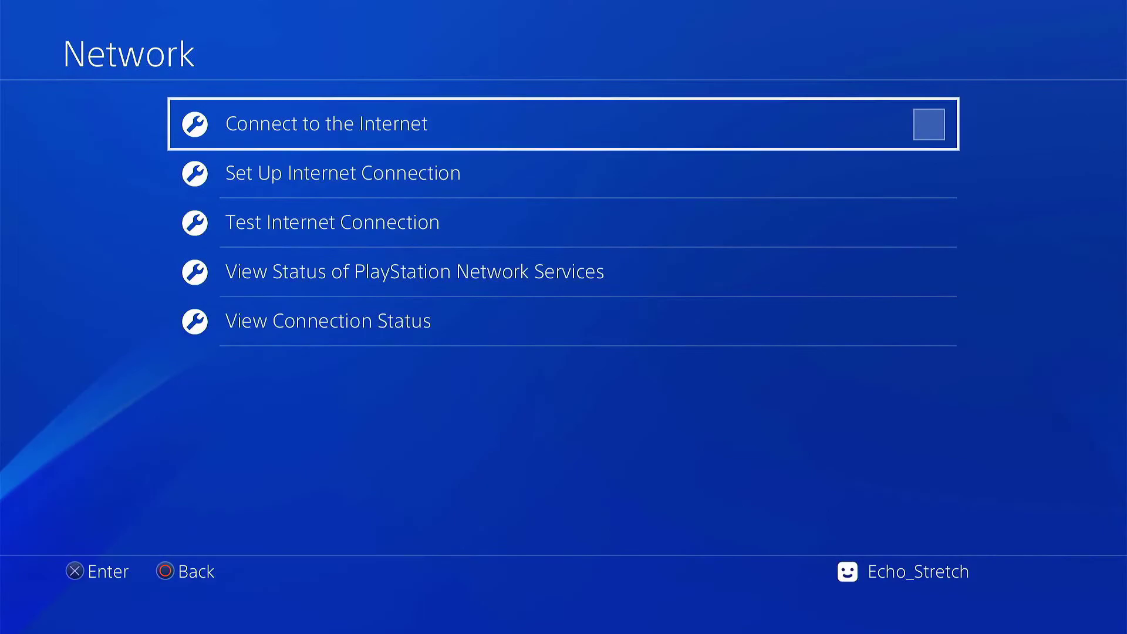
# Uncheck Connect to the Internet under Network, then start the Internet Browser offline on a blank page.
pyautogui.press('Escape')
pyautogui.press('Escape')
pyautogui.press('Down')
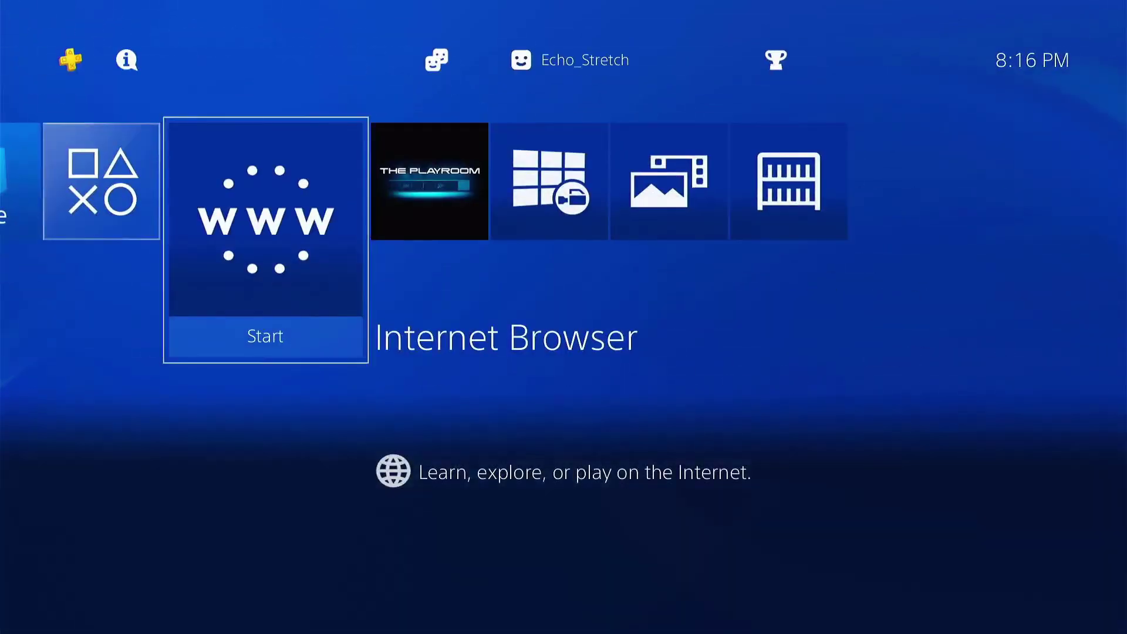
pyautogui.press('Return')
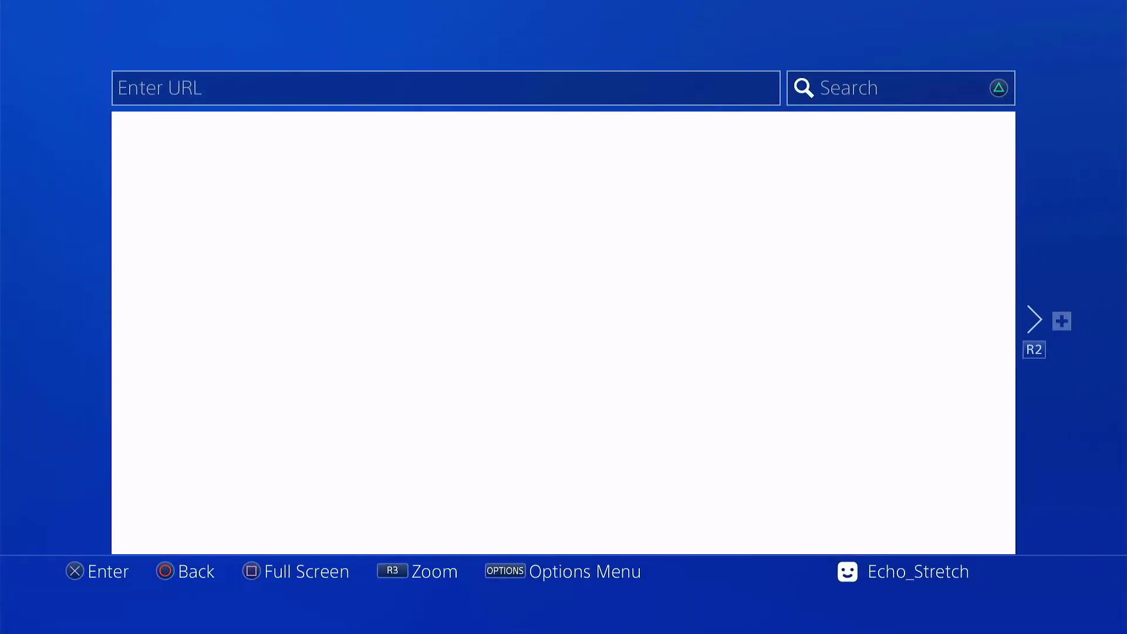
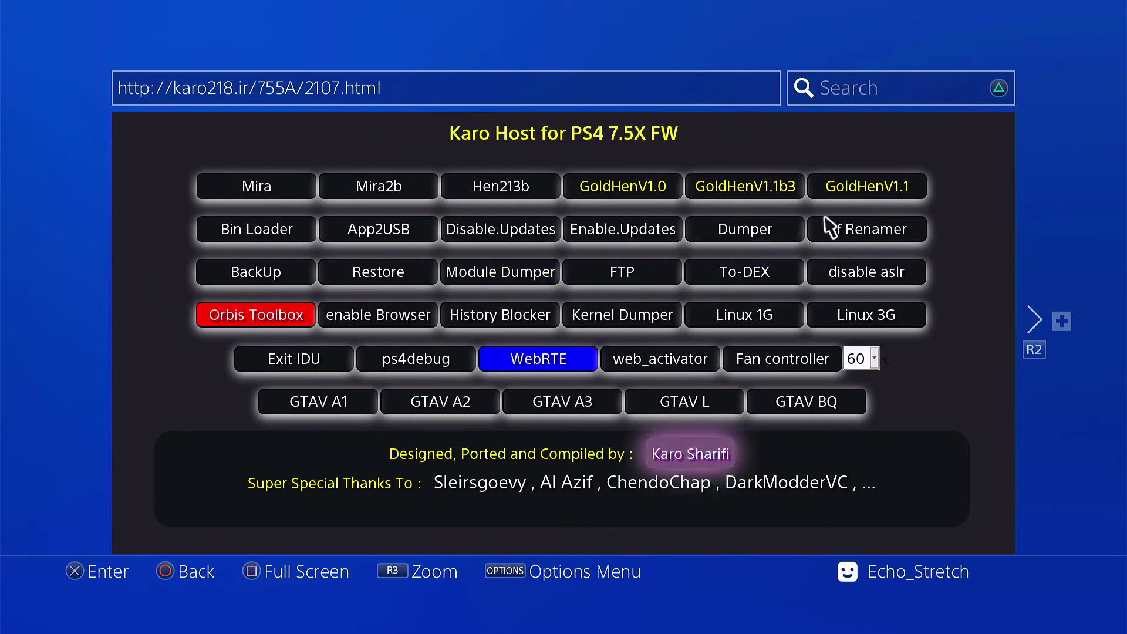
# Load the GoldHen v1.1 payload from the 7.55 exploit host page.
pyautogui.click(879, 188)
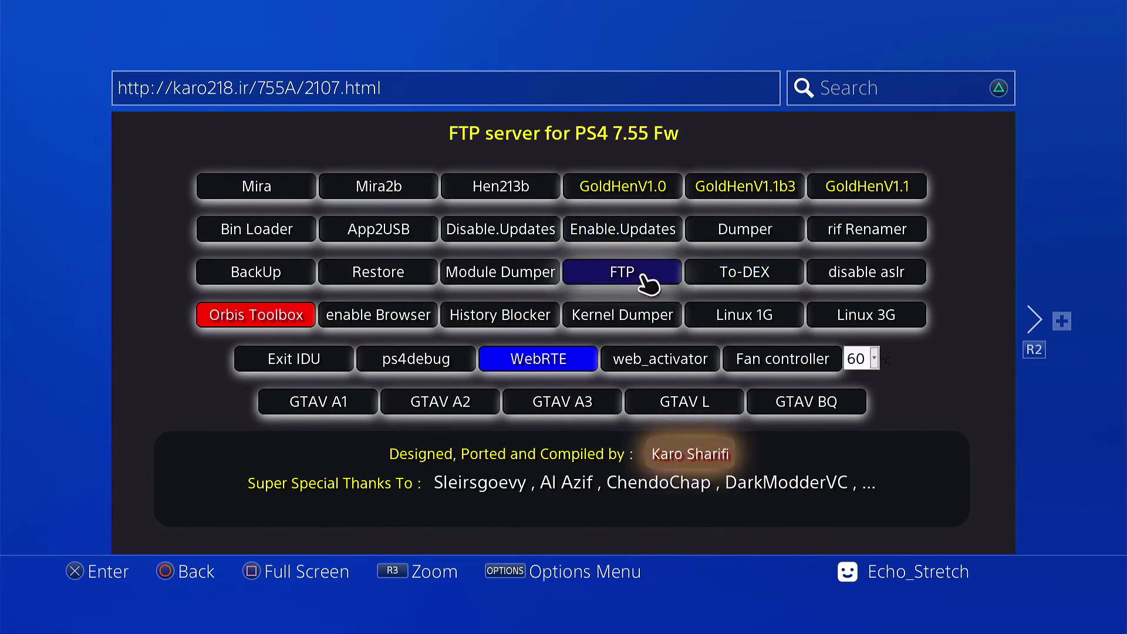
# Go to the PS4 home screen, glance at Settings > Network, then back out to the content row.
pyautogui.press('super')
pyautogui.press('Up')
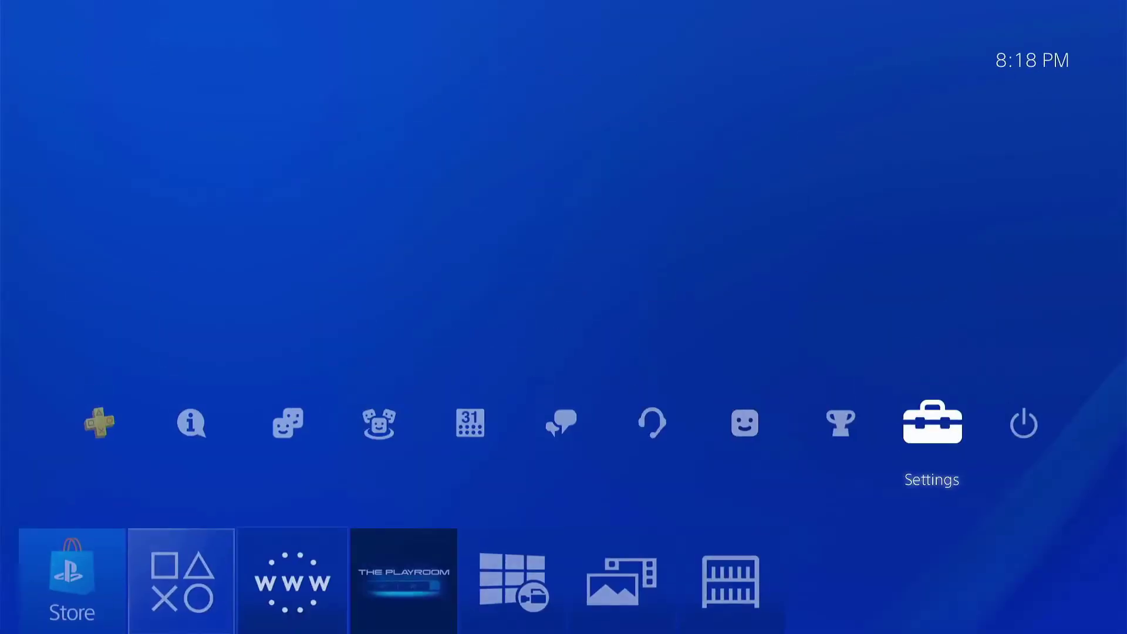
pyautogui.press('Return')
pyautogui.press('Down')
pyautogui.press('Down')
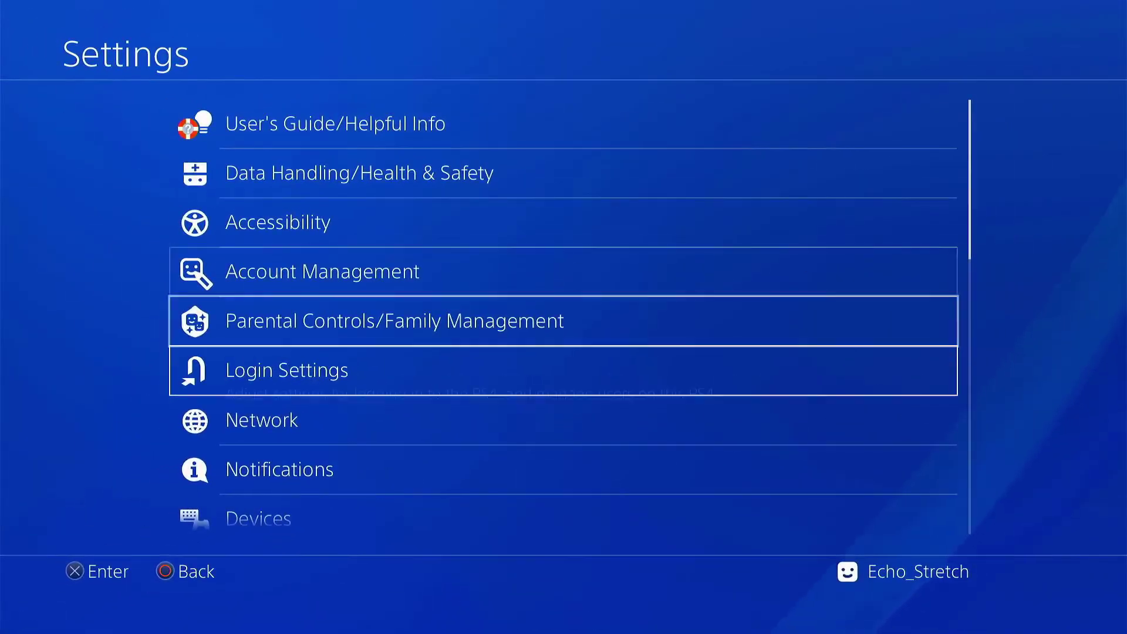
pyautogui.press('Down')
pyautogui.press('Return')
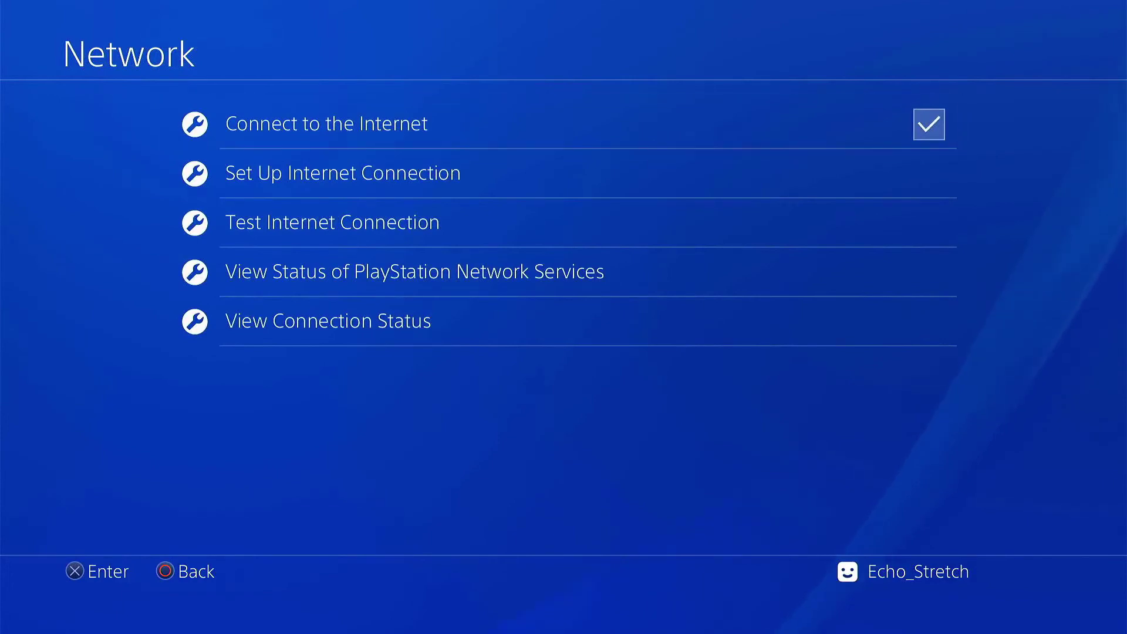
pyautogui.press('Escape')
pyautogui.press('Escape')
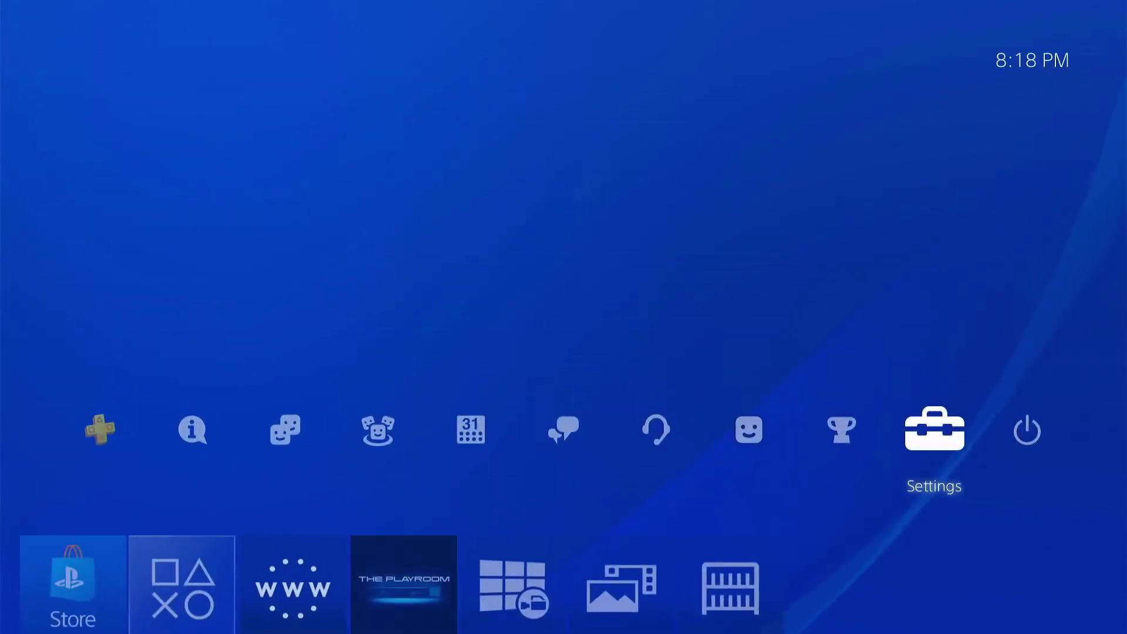
pyautogui.press('Down')
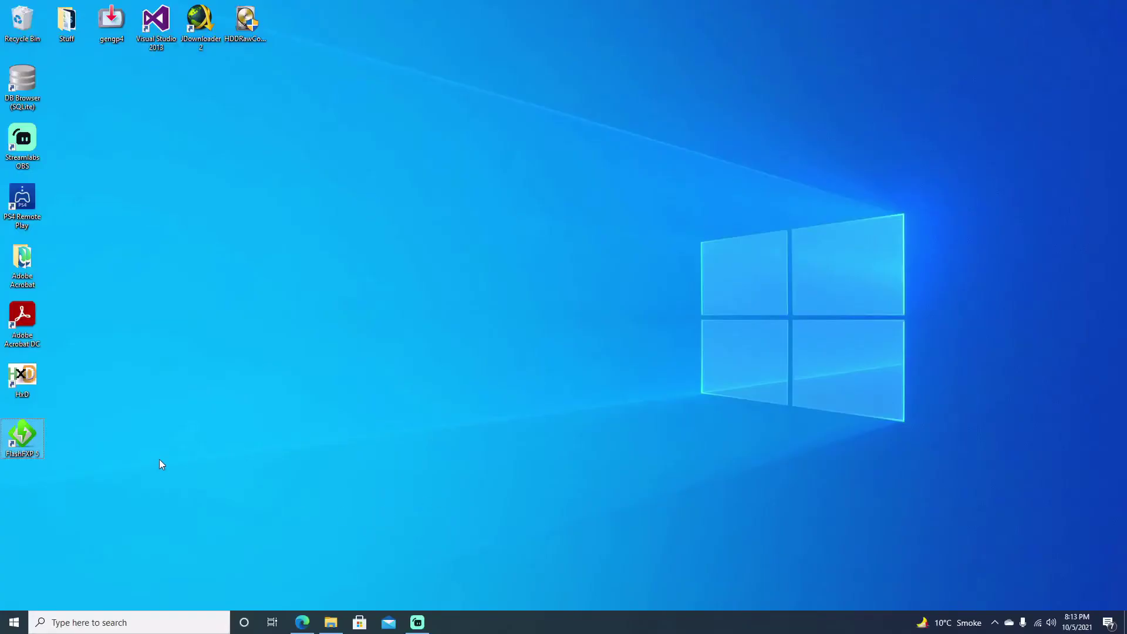
# Launch FlashFXP and quick-connect to the PS4 at 10.0.0.231, port 2121.
pyautogui.doubleClick(33, 441)
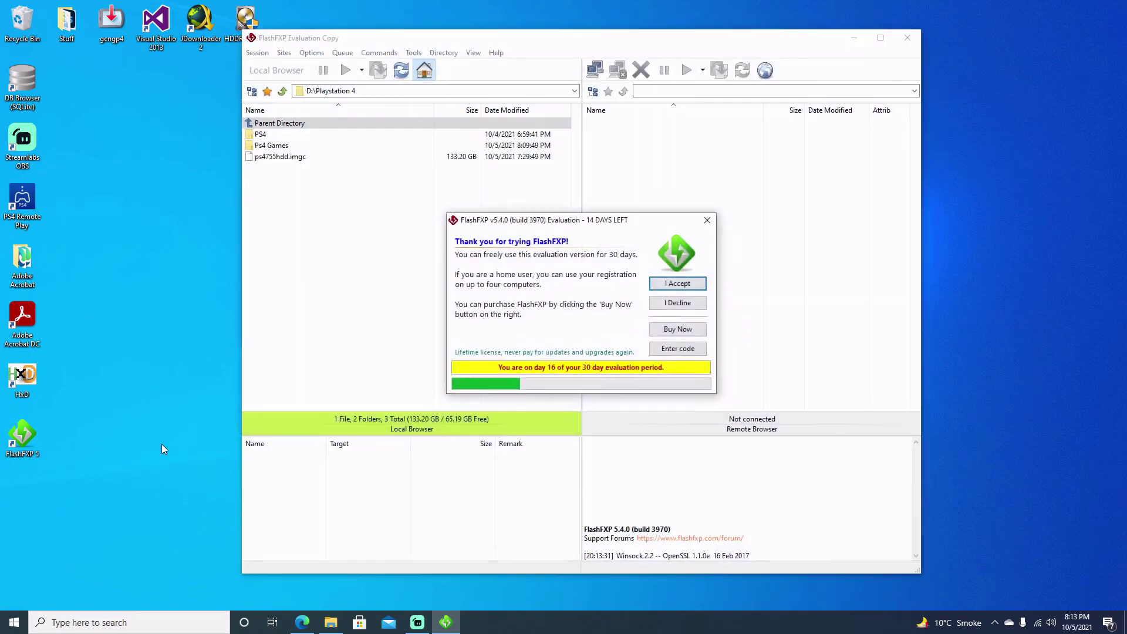
pyautogui.click(651, 282)
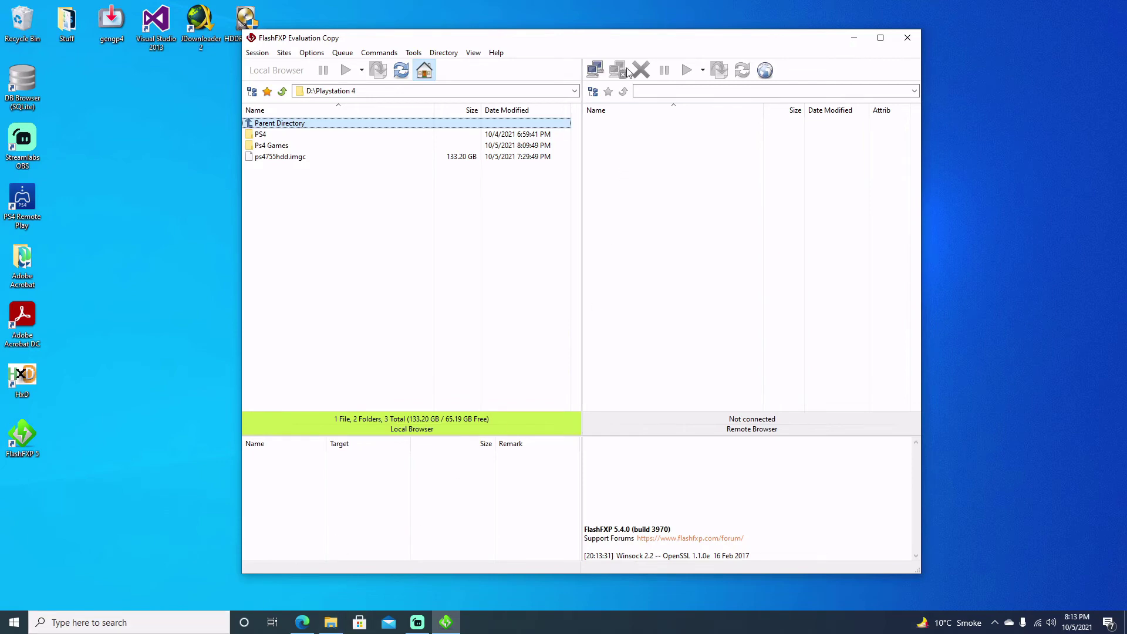
pyautogui.click(594, 70)
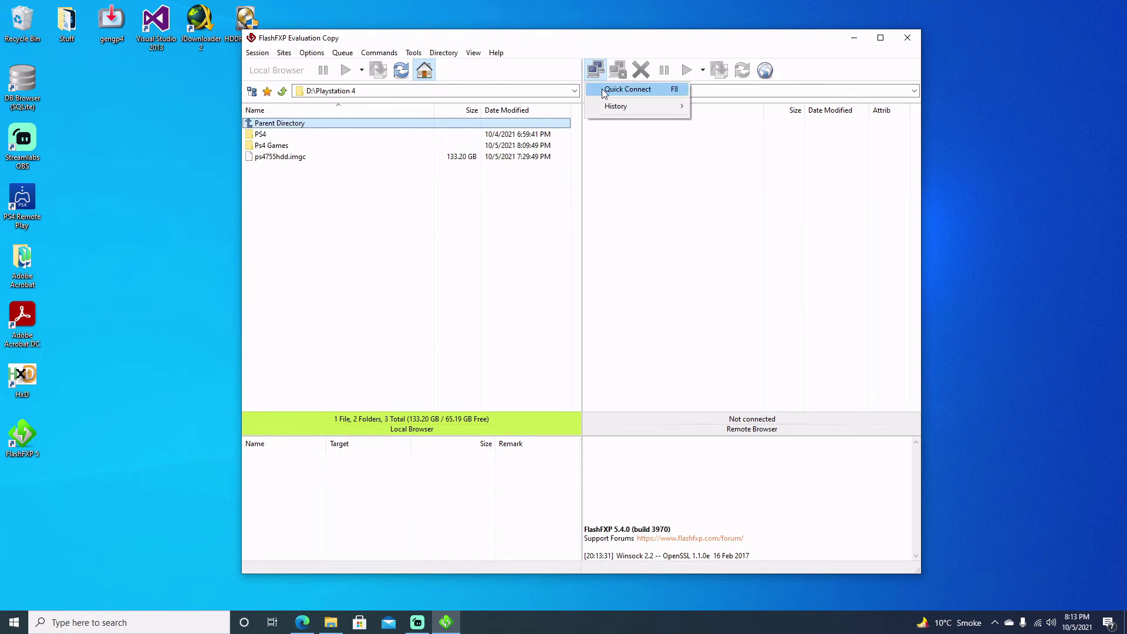
pyautogui.click(601, 89)
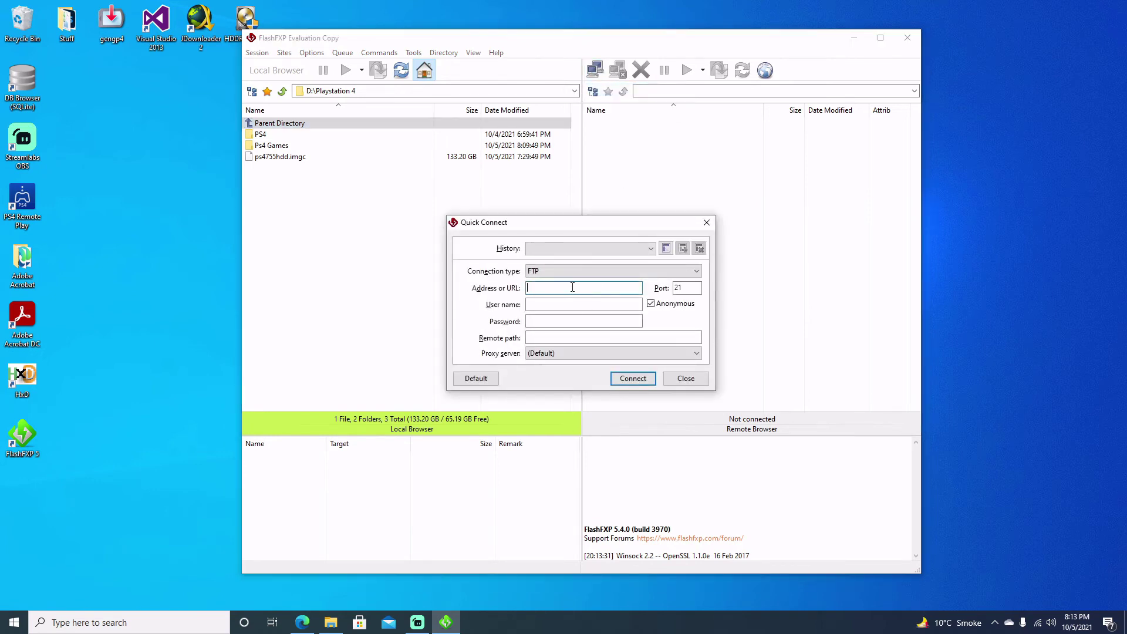
pyautogui.write('10.0.0.231')
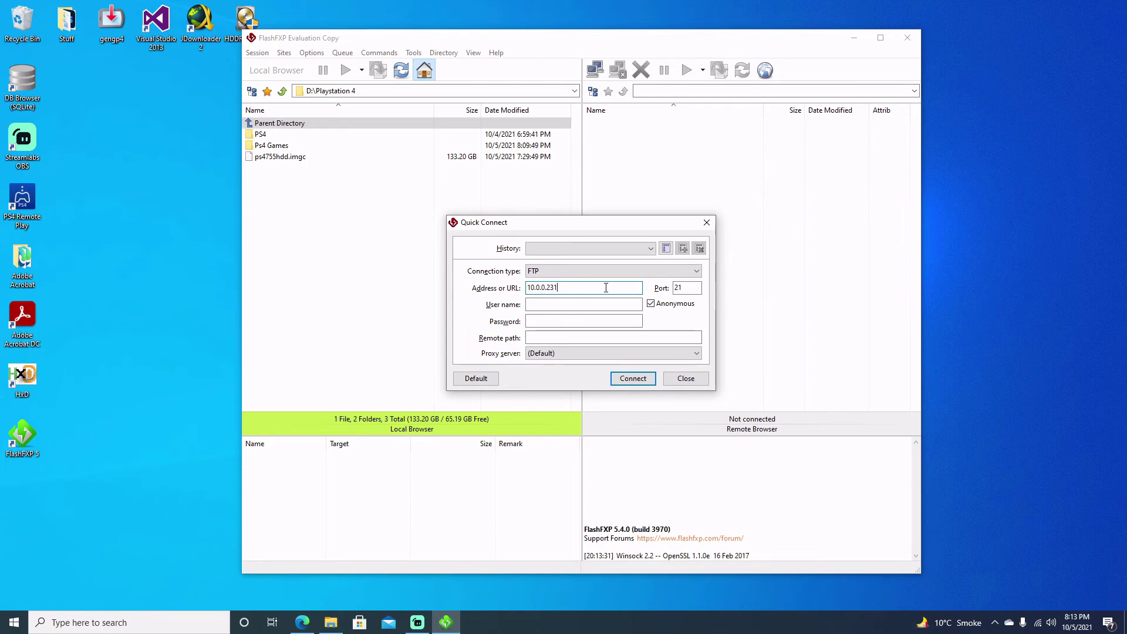
pyautogui.click(687, 287)
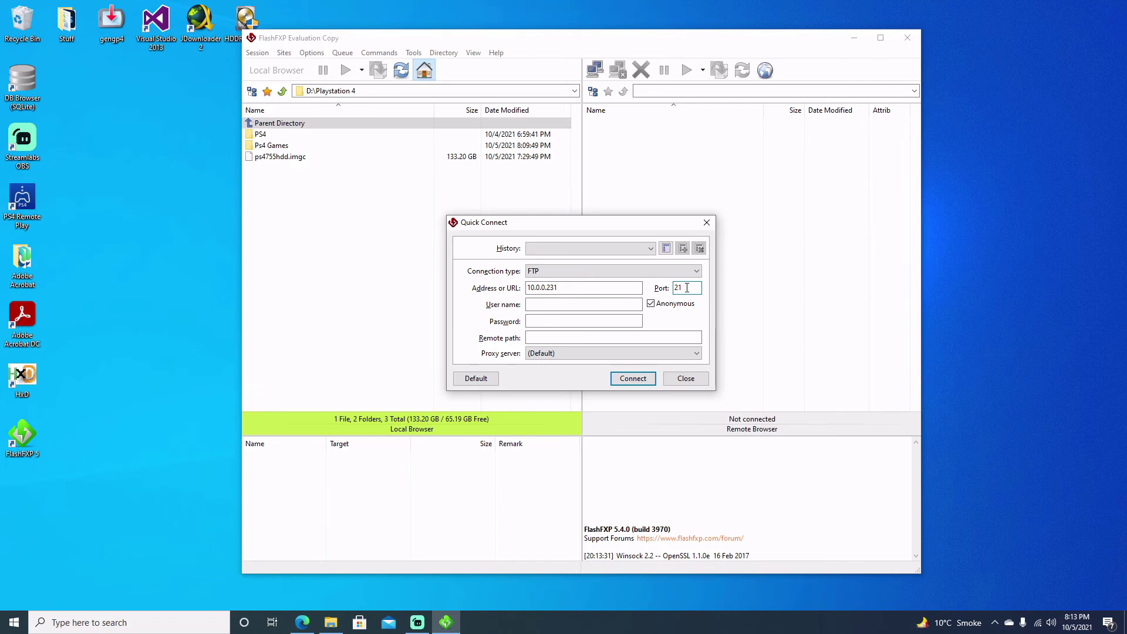
pyautogui.write('21')
pyautogui.click(632, 378)
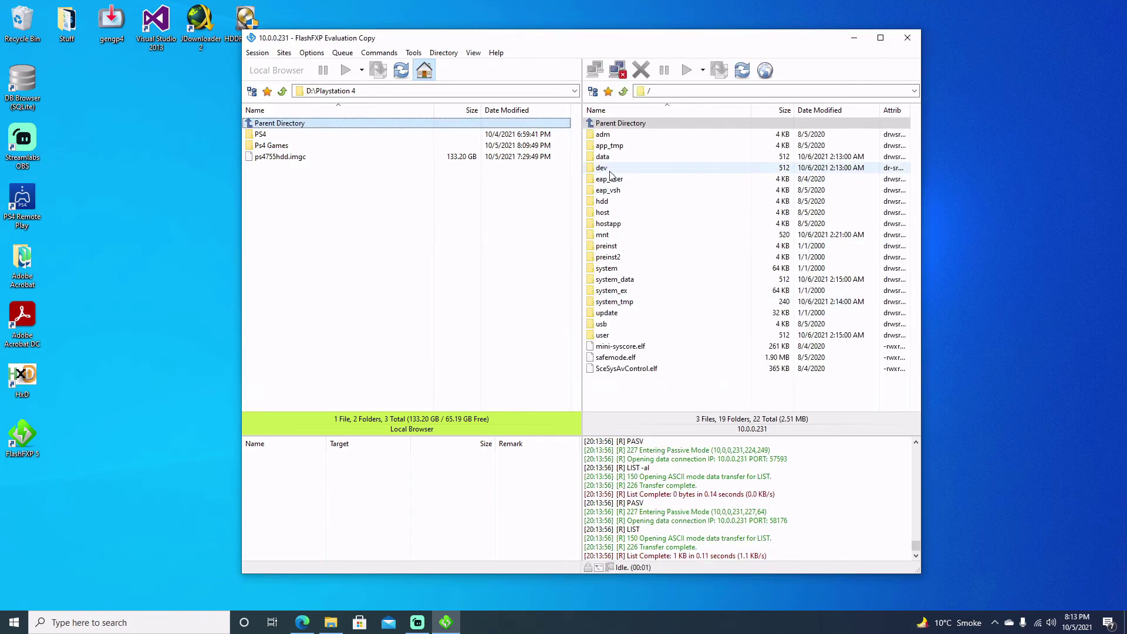
# Open the PS4's /dev folder and pick sflash0 for download into D:\Playstation 4.
pyautogui.doubleClick(601, 168)
pyautogui.scroll(-20, 638, 238)
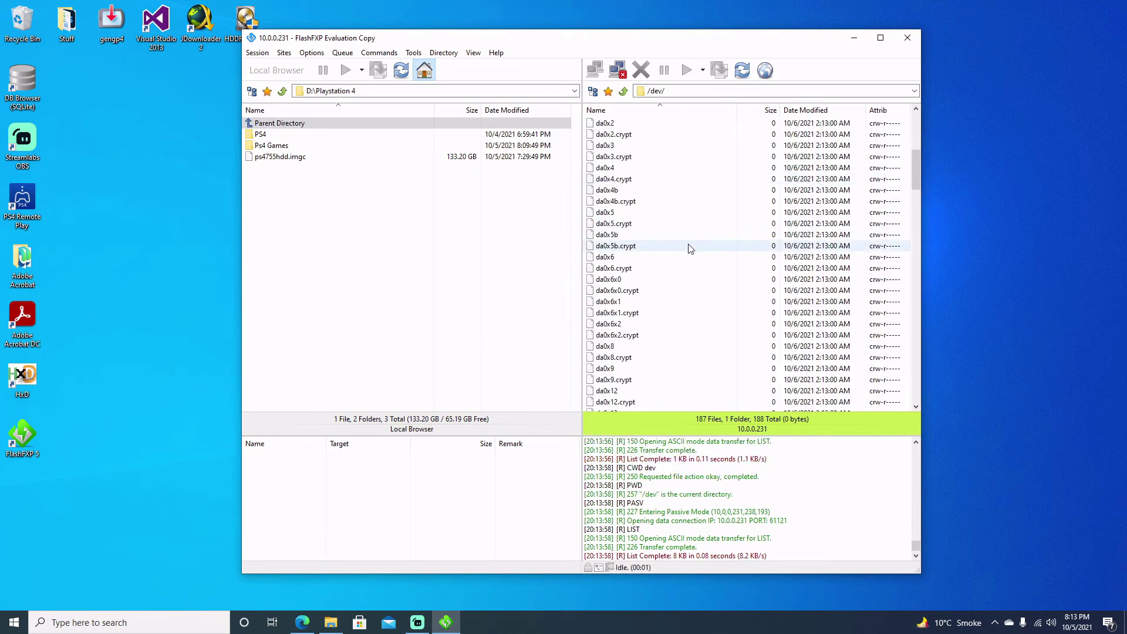
pyautogui.scroll(-7, 656, 324)
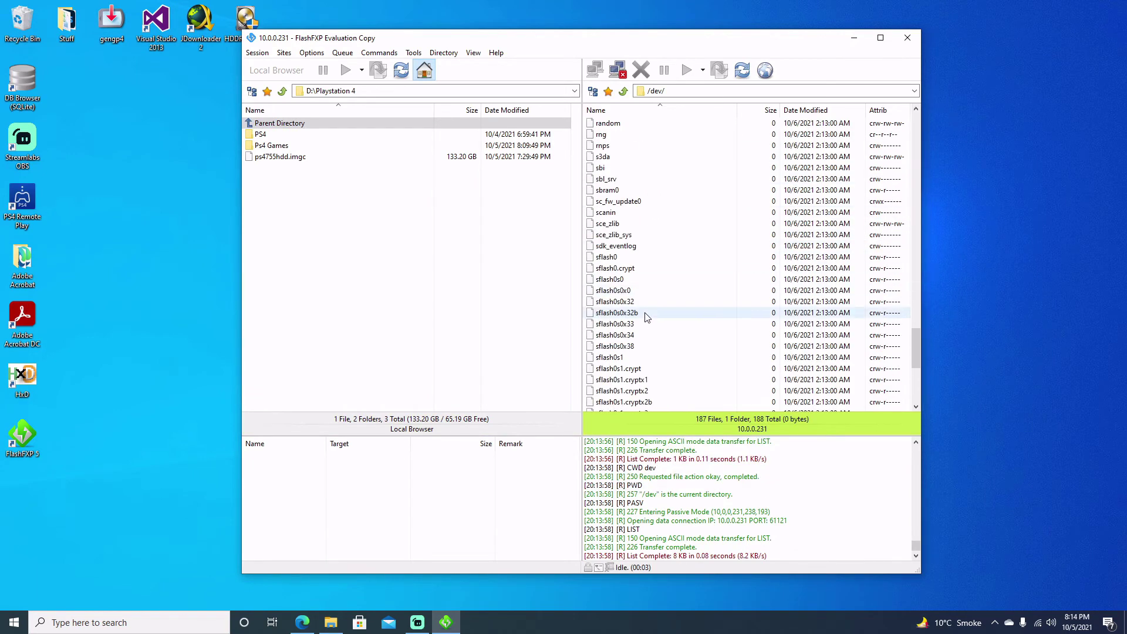
pyautogui.click(615, 258)
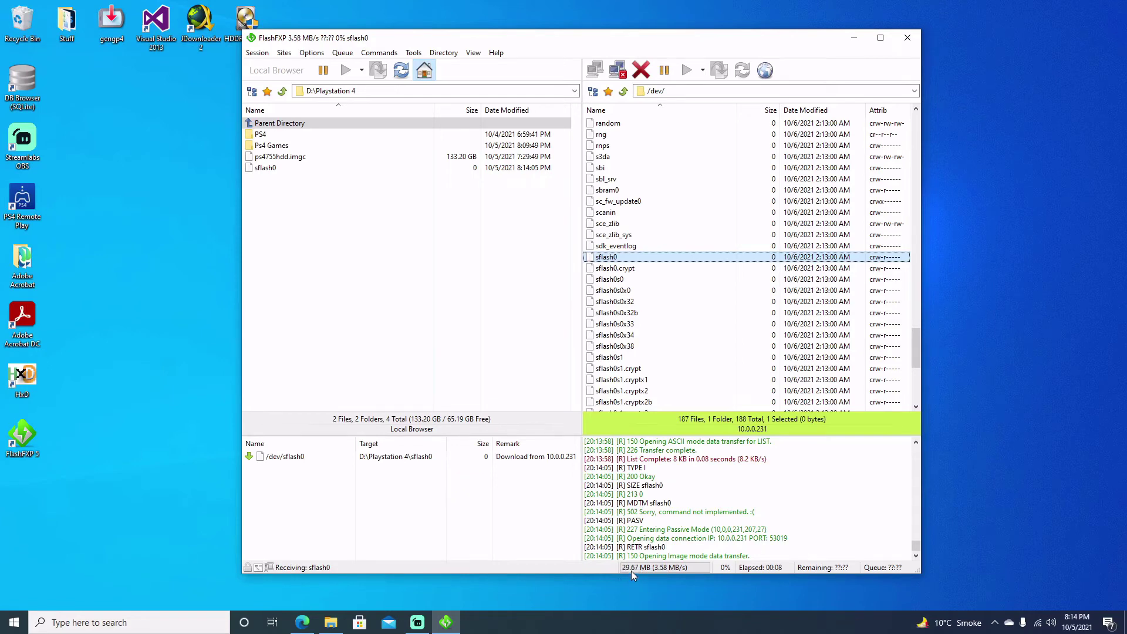
# Show the local sflash0's Windows properties (33,554,432 bytes) and bring the wololo guide forward.
pyautogui.rightClick(263, 170)
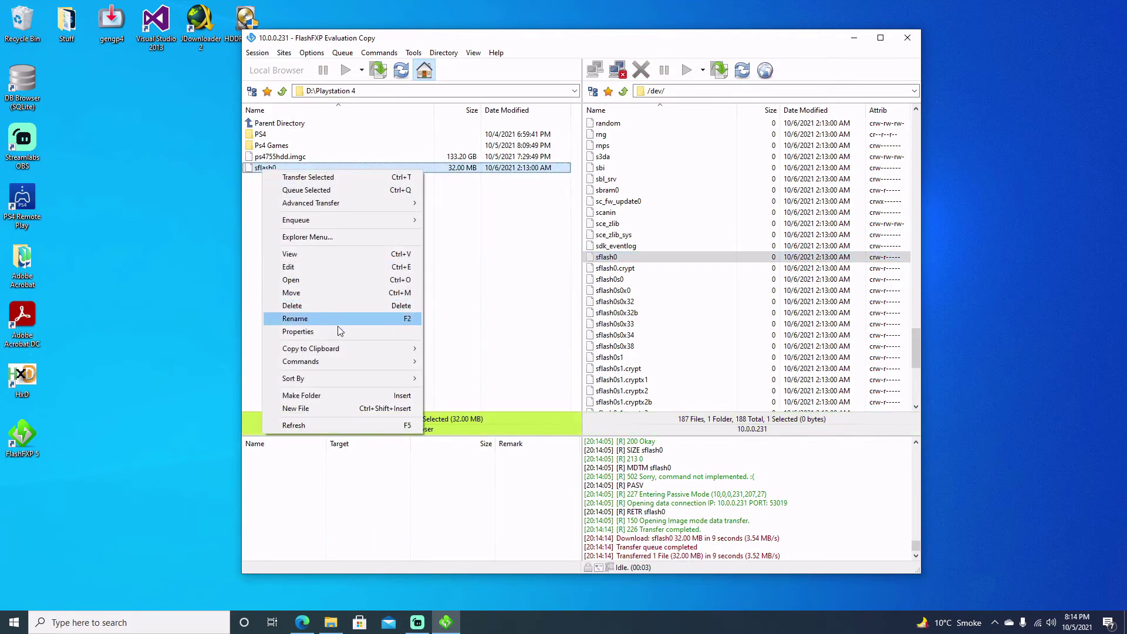
pyautogui.click(339, 237)
pyautogui.click(338, 388)
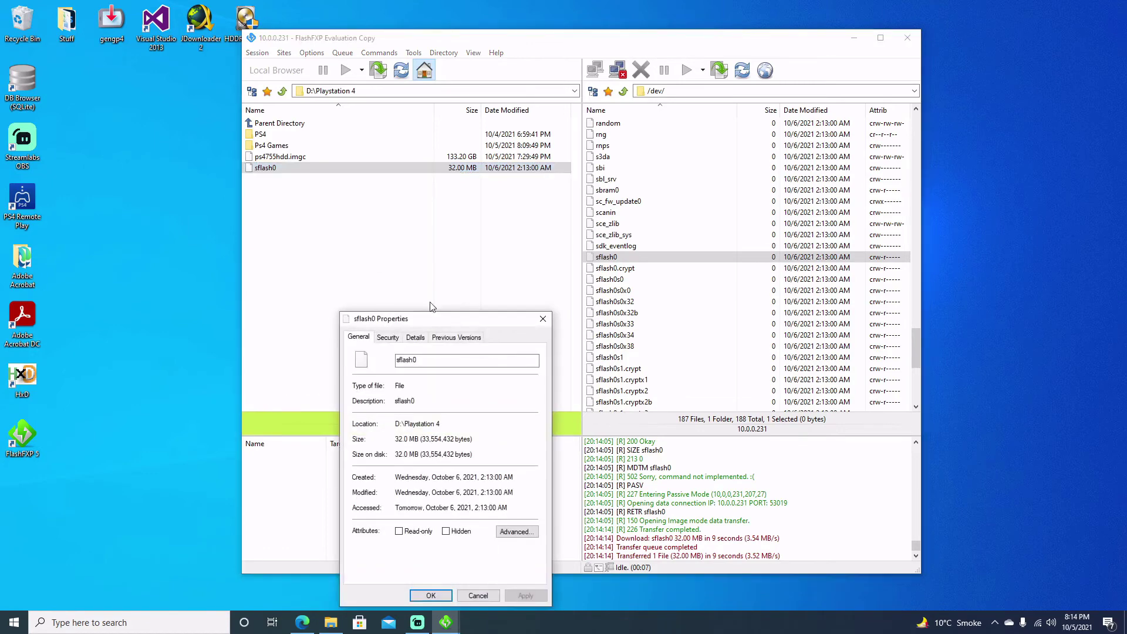
pyautogui.moveTo(463, 324); pyautogui.dragTo(182, 87)
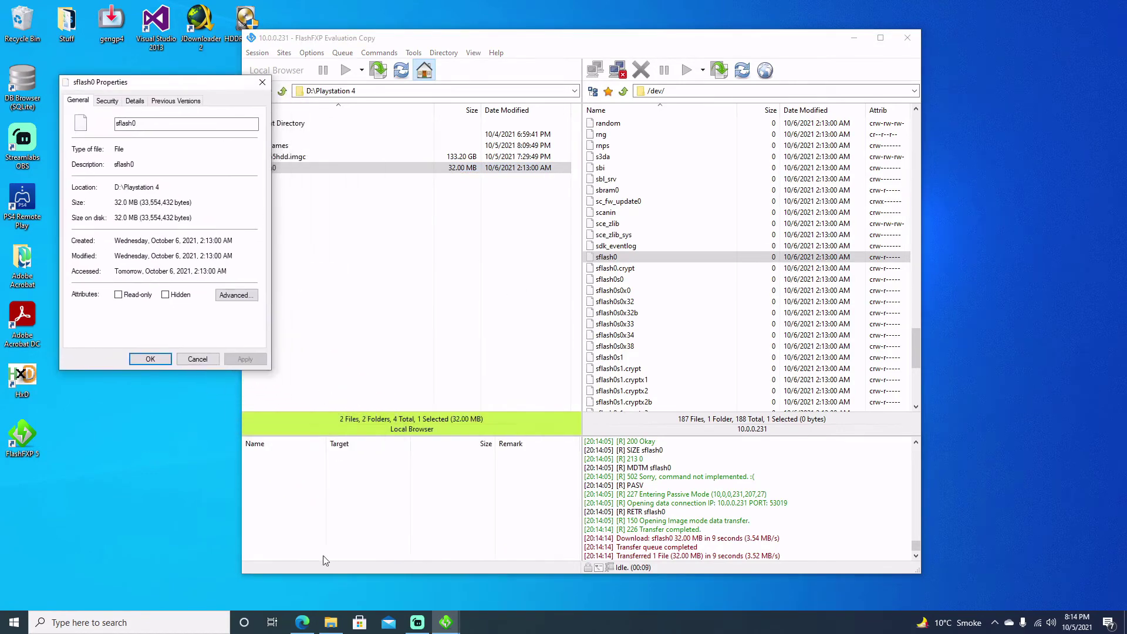
pyautogui.click(297, 626)
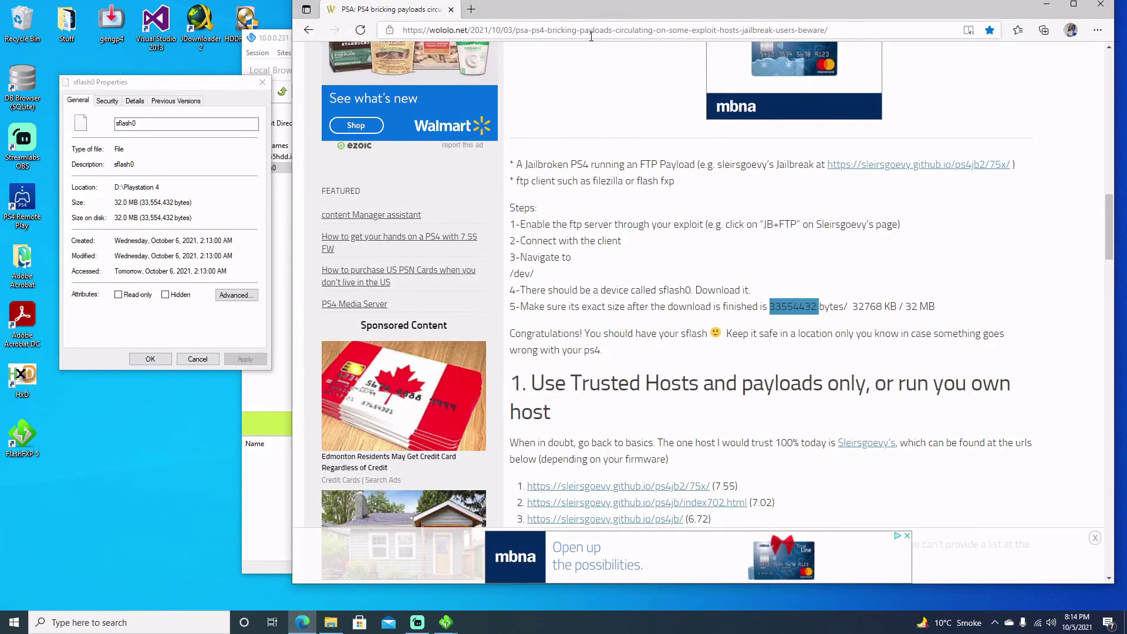
pyautogui.click(771, 313)
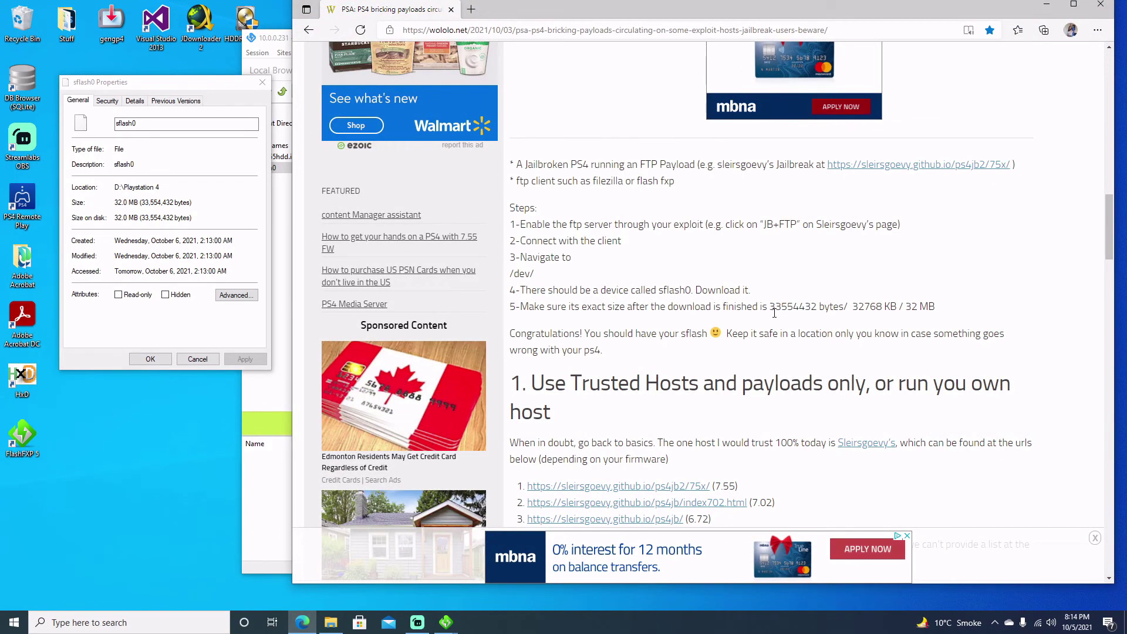
pyautogui.moveTo(771, 313); pyautogui.dragTo(820, 311)
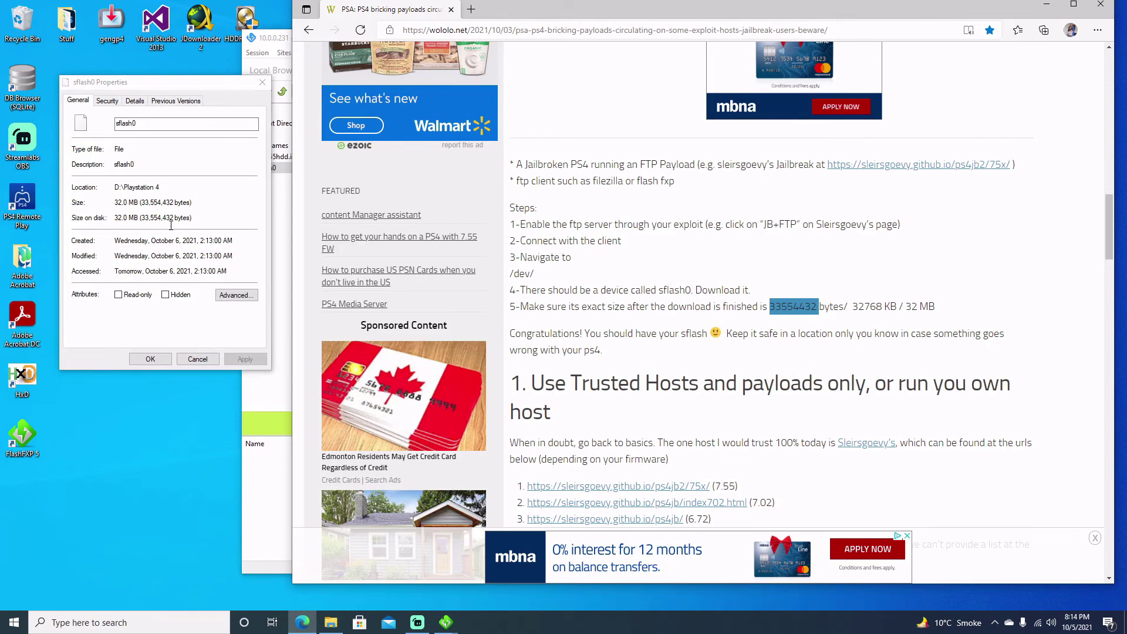
pyautogui.doubleClick(120, 217)
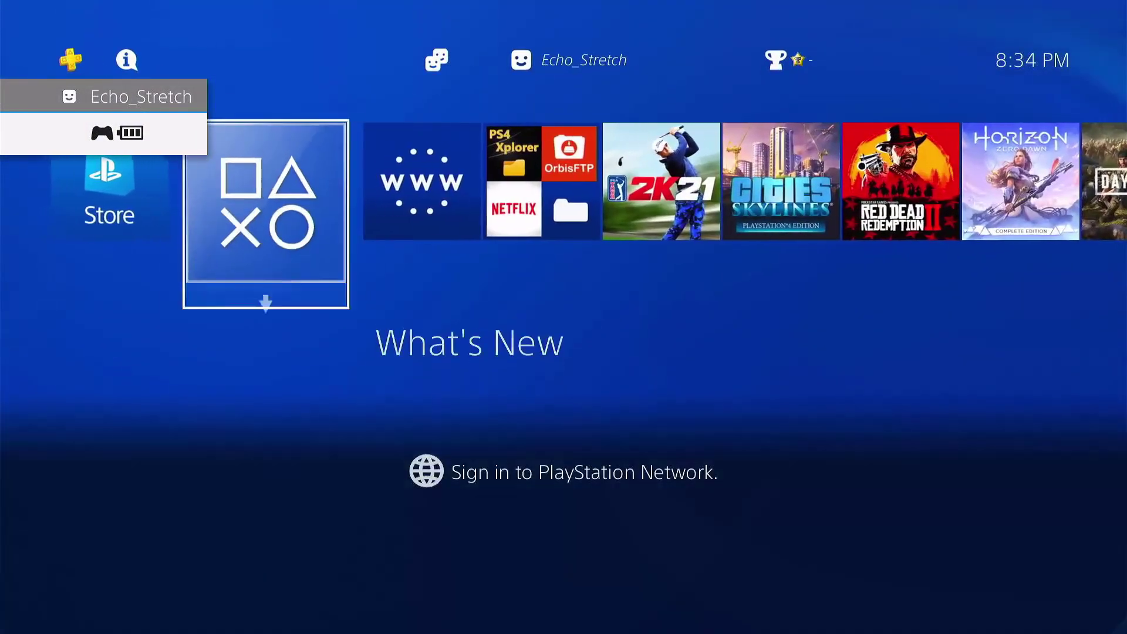
# Move right along the PS4 game library toward 7 Days to Die.
pyautogui.press('Right')
pyautogui.press('Right')
pyautogui.press('Right')
pyautogui.press('Right')
pyautogui.press('Right')
pyautogui.press('Right')
pyautogui.press('Right')
pyautogui.press('Right')
pyautogui.press('Right')
pyautogui.press('Right')
pyautogui.press('Right')
pyautogui.press('Right')
pyautogui.press('Right')
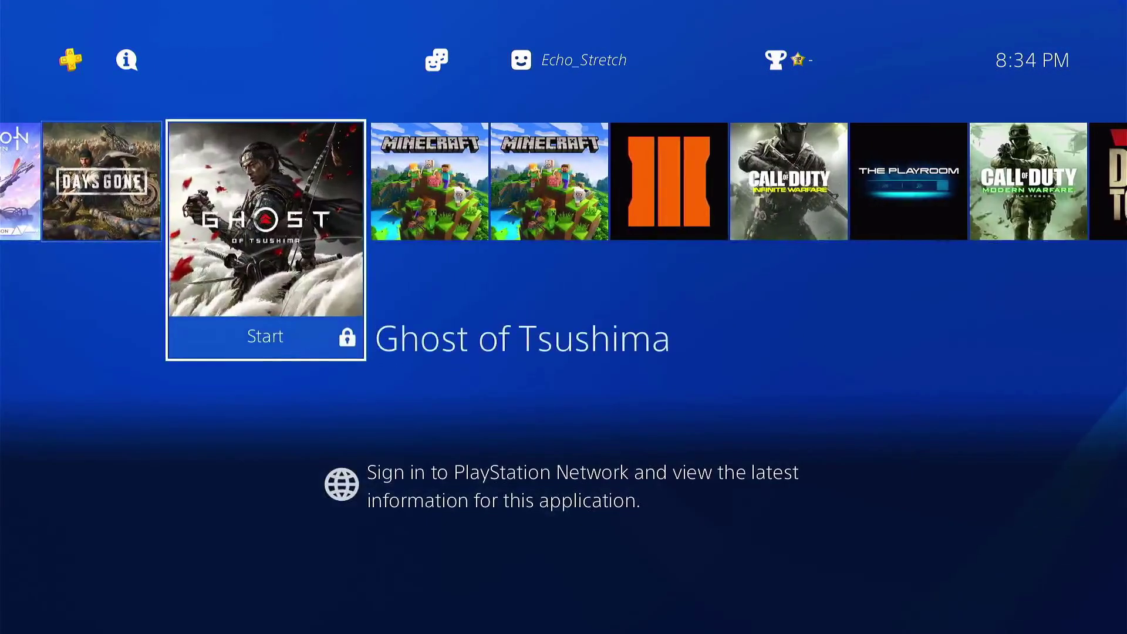
pyautogui.press('Right')
pyautogui.press('Right')
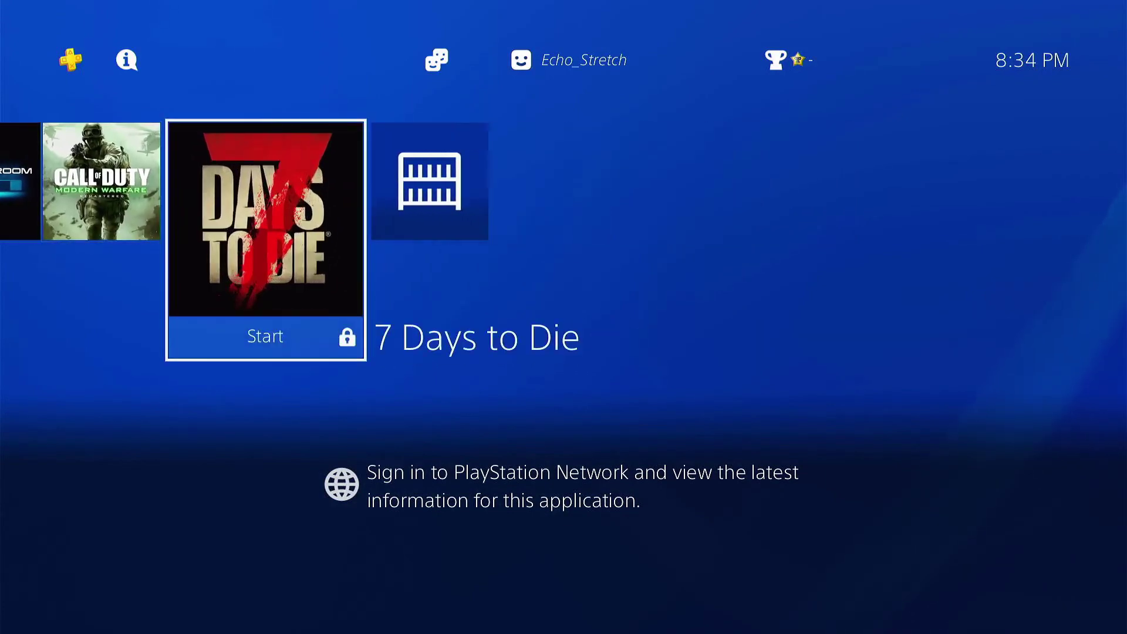